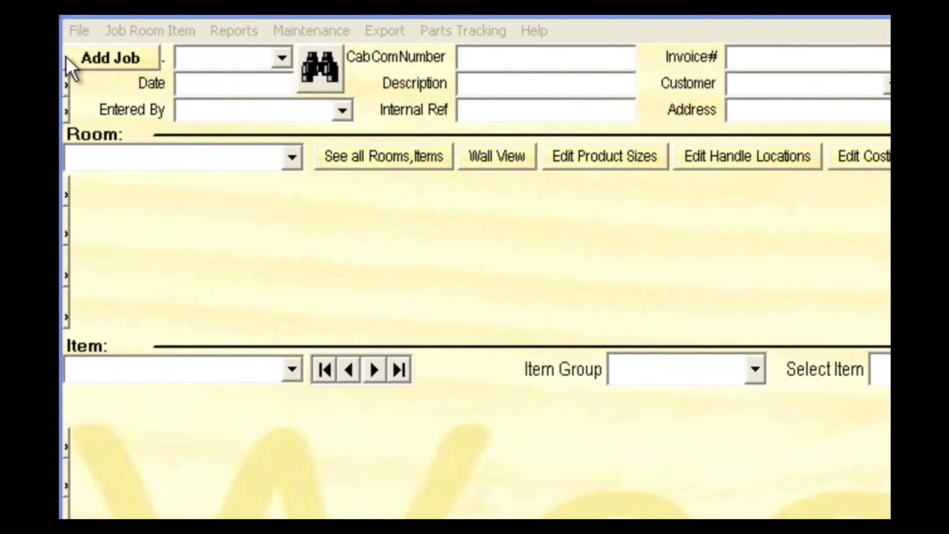
Step: Start a new job entered by DEMO with CabComNumber 001, description 'Full Demo' and invoice 001
{"action": "left_click", "coordinate": [79, 55]}
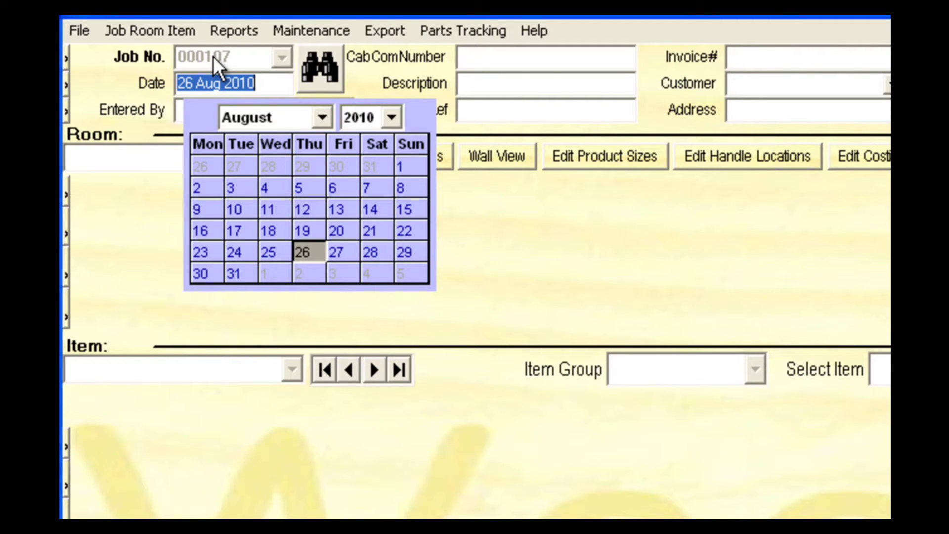
{"action": "key", "text": "Tab"}
{"action": "left_click", "coordinate": [341, 110]}
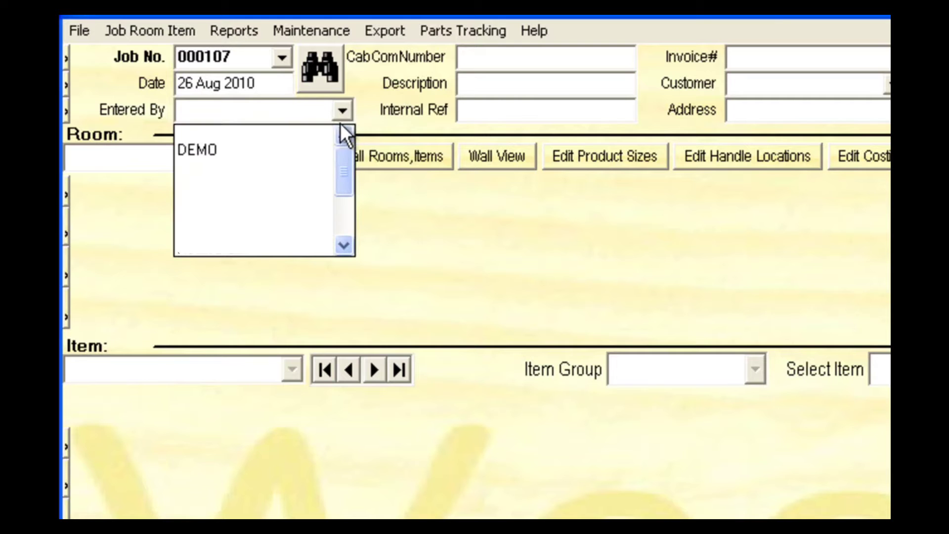
{"action": "left_click", "coordinate": [313, 149]}
{"action": "key", "text": "Tab"}
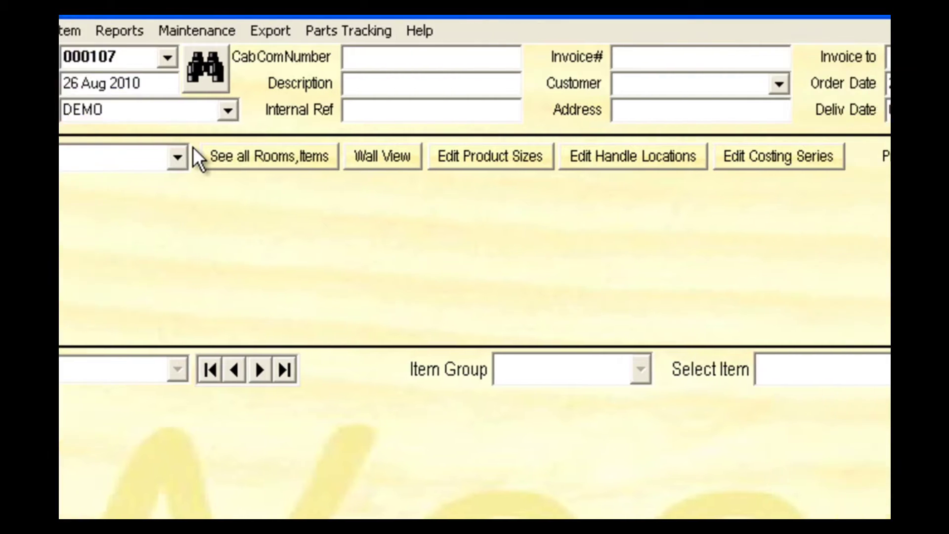
{"action": "type", "text": "001"}
{"action": "key", "text": "Tab"}
{"action": "type", "text": "Full D"}
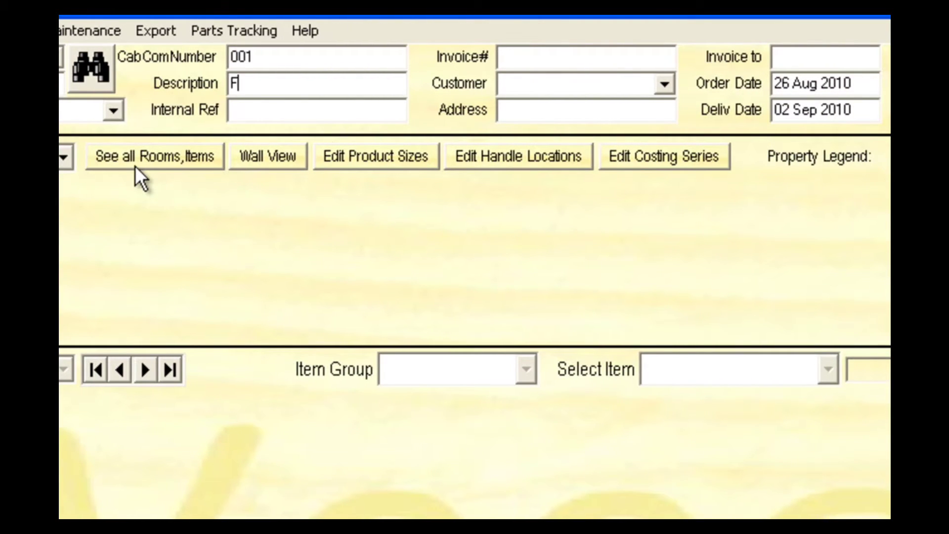
{"action": "type", "text": "emo"}
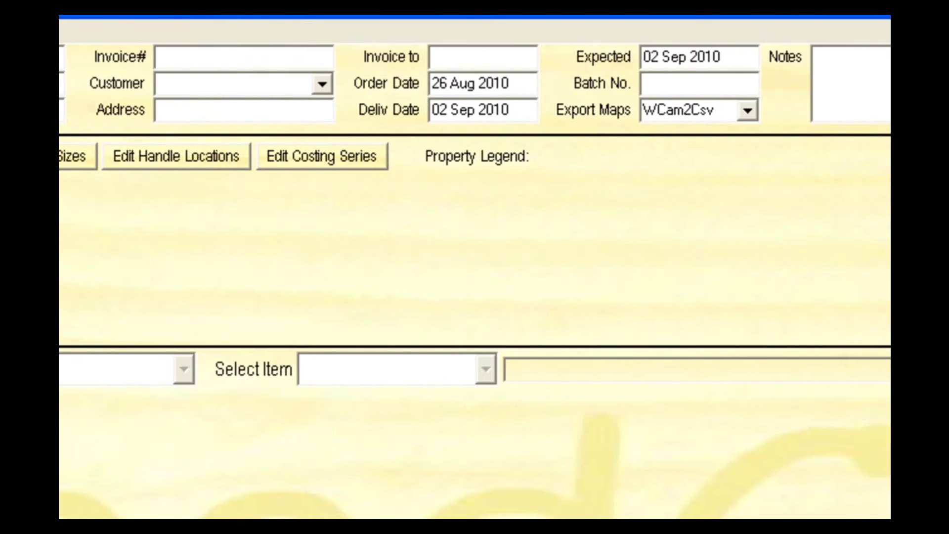
{"action": "key", "text": "Tab"}
{"action": "type", "text": "001"}
{"action": "key", "text": "Tab"}
Step: Choose customer CBC, delivery date 09 Sep 2010 and expected date 10 Sep 2010
{"action": "left_click", "coordinate": [323, 85]}
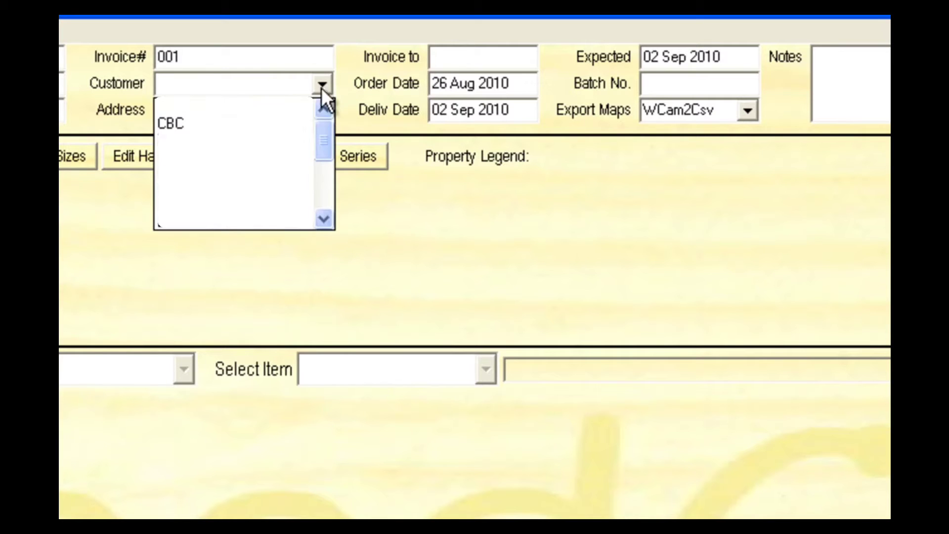
{"action": "left_click", "coordinate": [290, 120]}
{"action": "key", "text": "Tab"}
{"action": "key", "text": "Tab"}
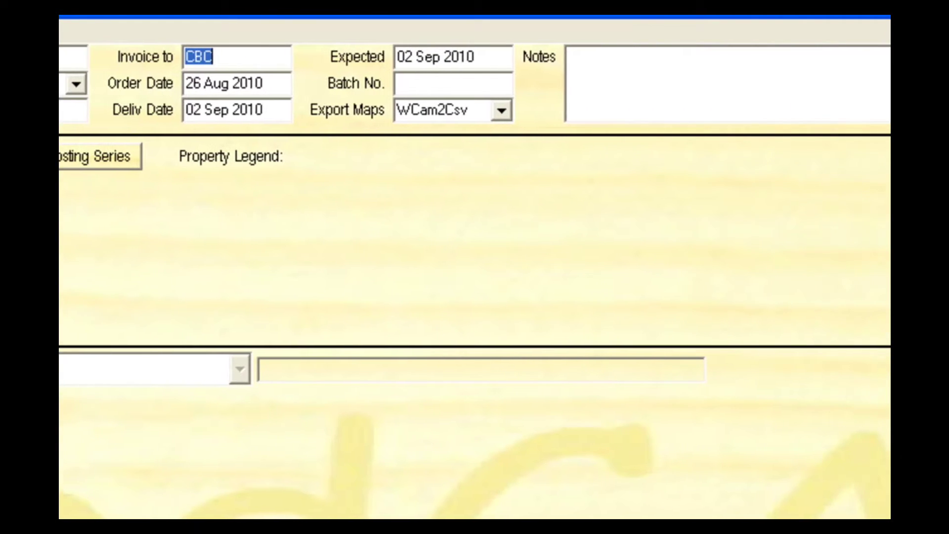
{"action": "key", "text": "Tab"}
{"action": "key", "text": "Tab"}
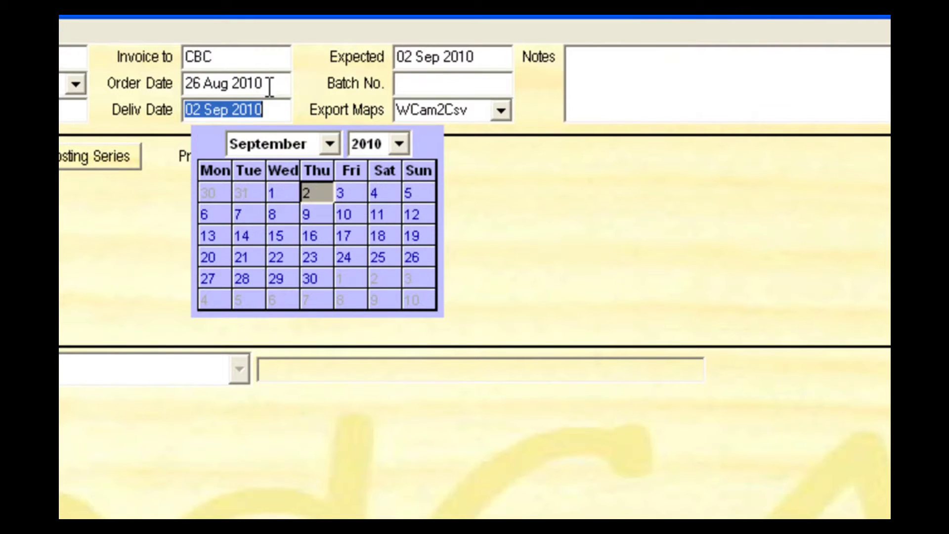
{"action": "left_click", "coordinate": [319, 213]}
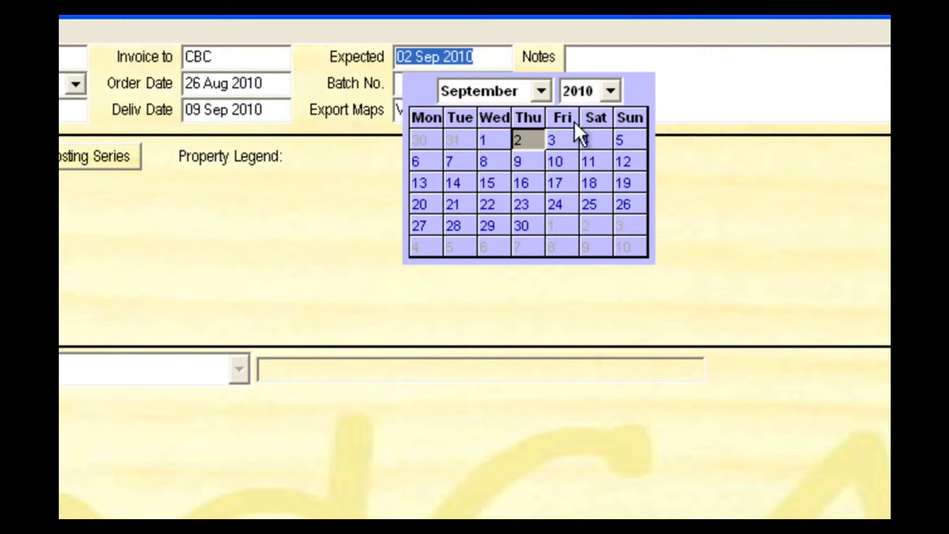
{"action": "left_click", "coordinate": [559, 161]}
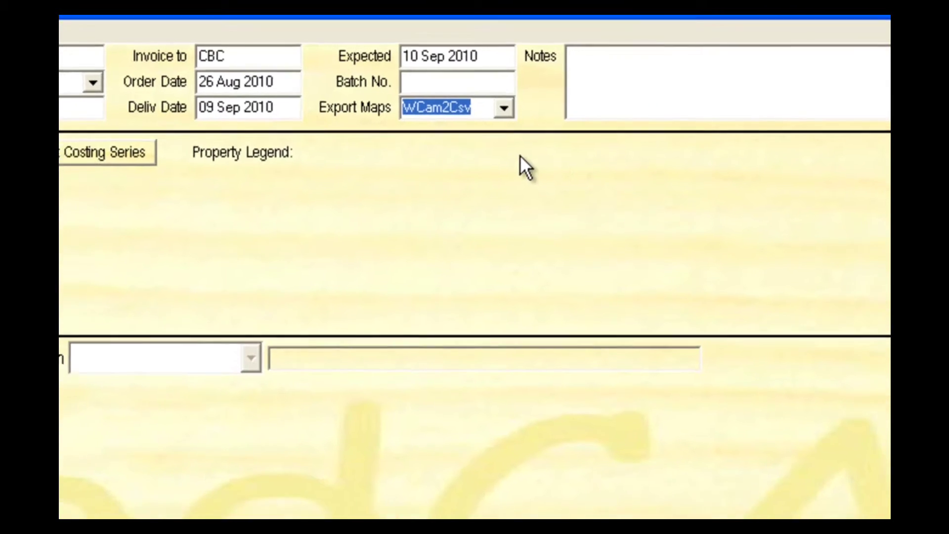
{"action": "key", "text": "Tab"}
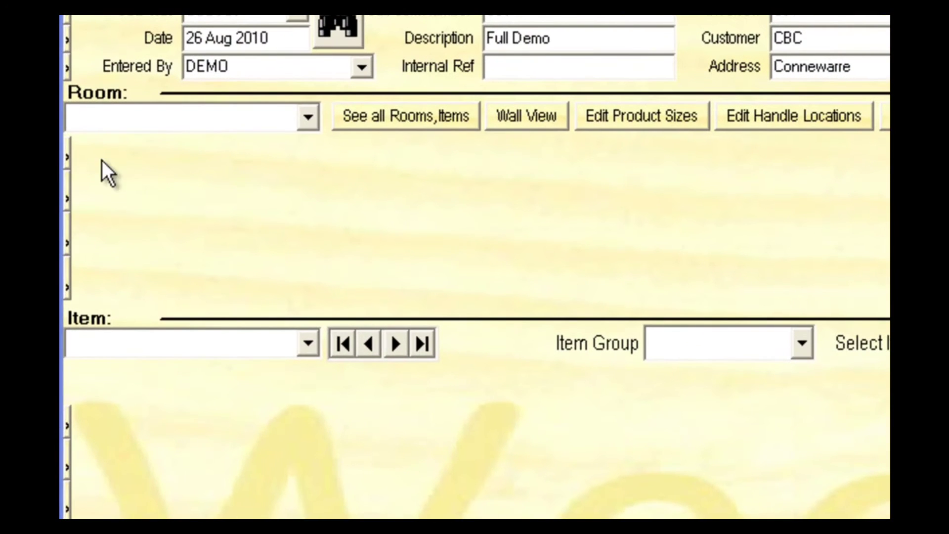
Step: Add a Kitchen room using Series 2400 product sizes
{"action": "left_click", "coordinate": [93, 150]}
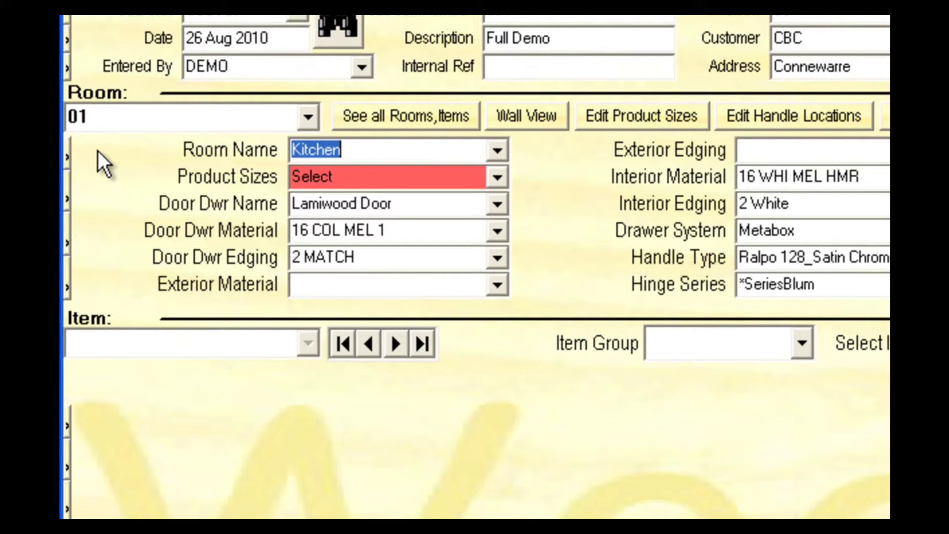
{"action": "left_click", "coordinate": [497, 151]}
{"action": "left_click", "coordinate": [494, 151]}
{"action": "left_click", "coordinate": [497, 178]}
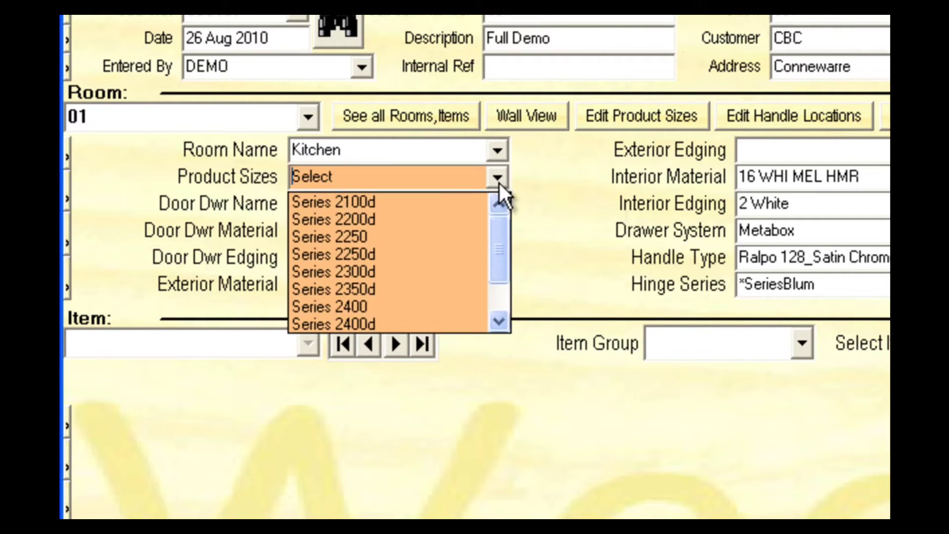
{"action": "left_click", "coordinate": [454, 305]}
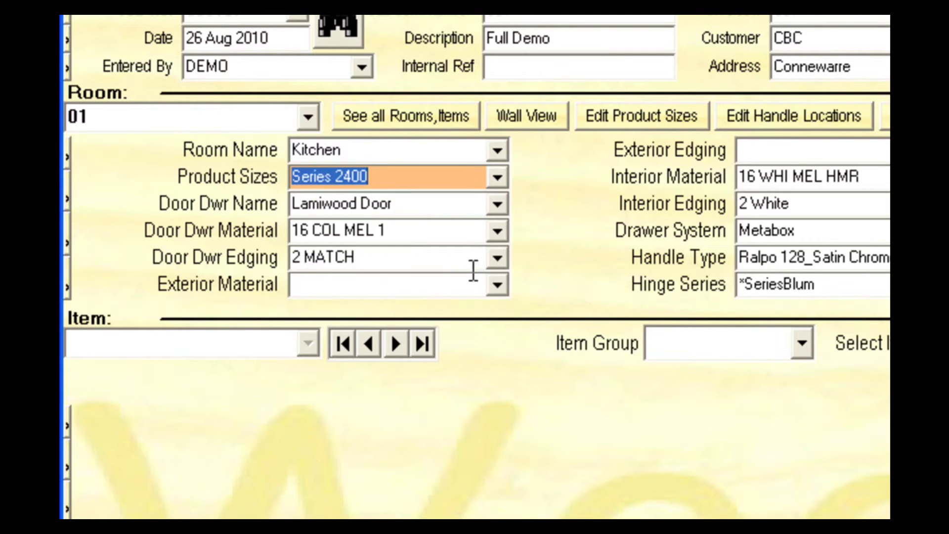
Step: Give the room Flat Panel doors and drawers in 16 Laminex White Flint Finish
{"action": "left_click", "coordinate": [497, 204]}
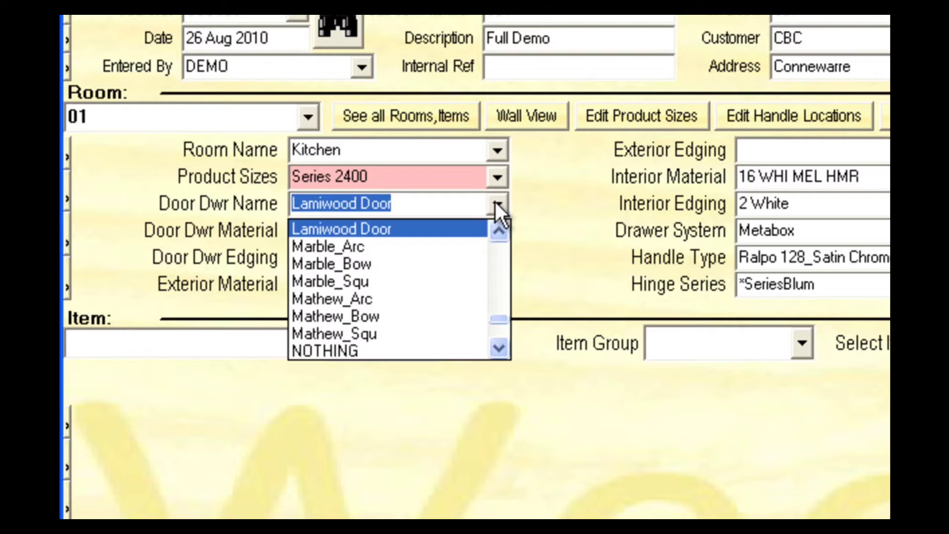
{"action": "type", "text": "f"}
{"action": "left_click", "coordinate": [444, 281]}
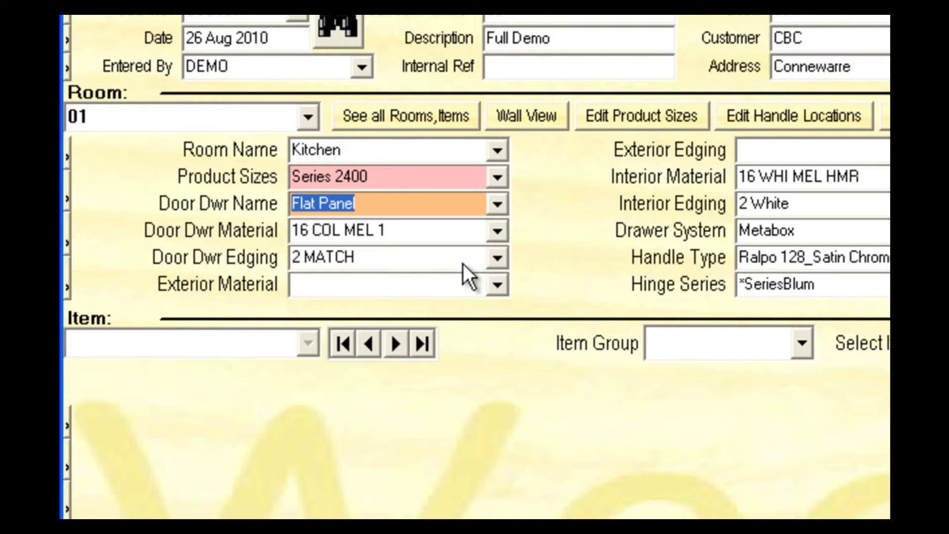
{"action": "key", "text": "Tab"}
{"action": "left_click", "coordinate": [498, 230]}
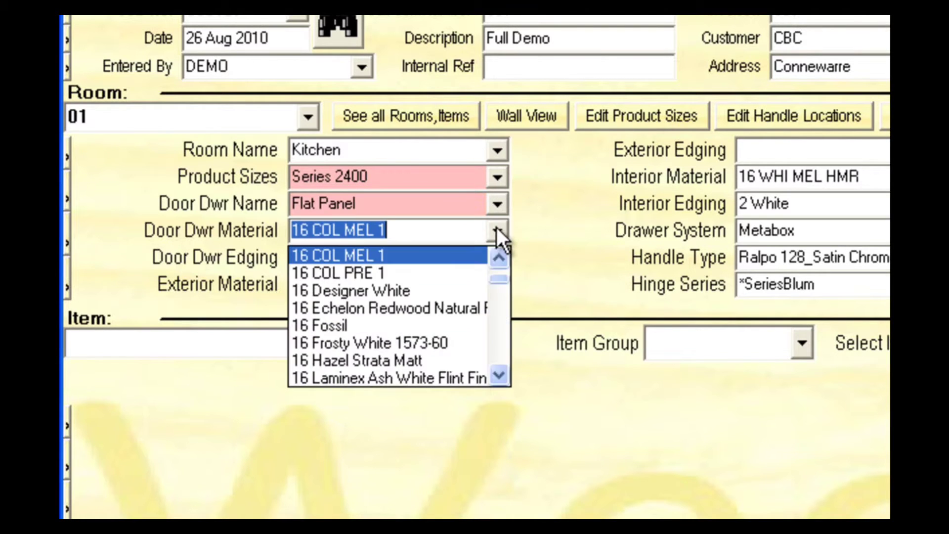
{"action": "scroll", "coordinate": [459, 351], "scroll_direction": "down", "scroll_amount": 2}
{"action": "scroll", "coordinate": [459, 351], "scroll_direction": "down", "scroll_amount": 2}
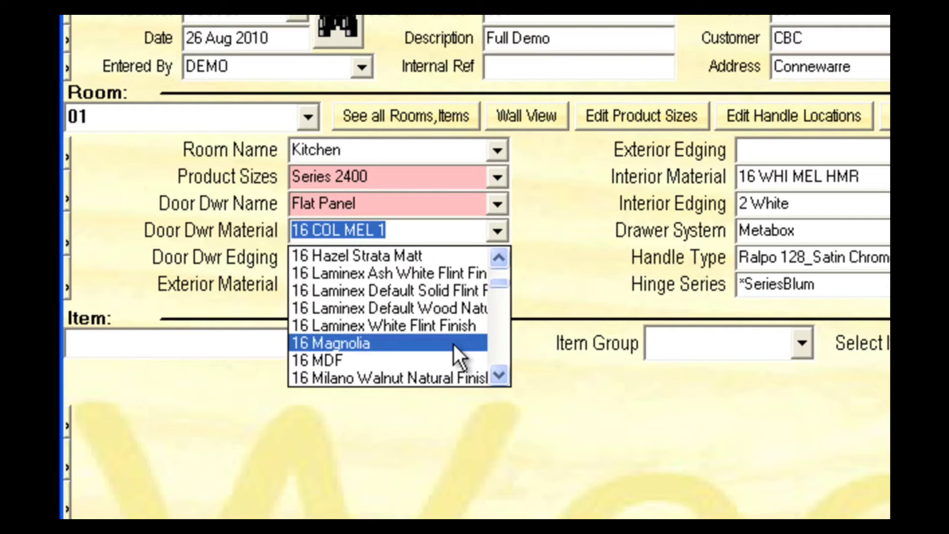
{"action": "left_click", "coordinate": [453, 325]}
{"action": "key", "text": "Tab"}
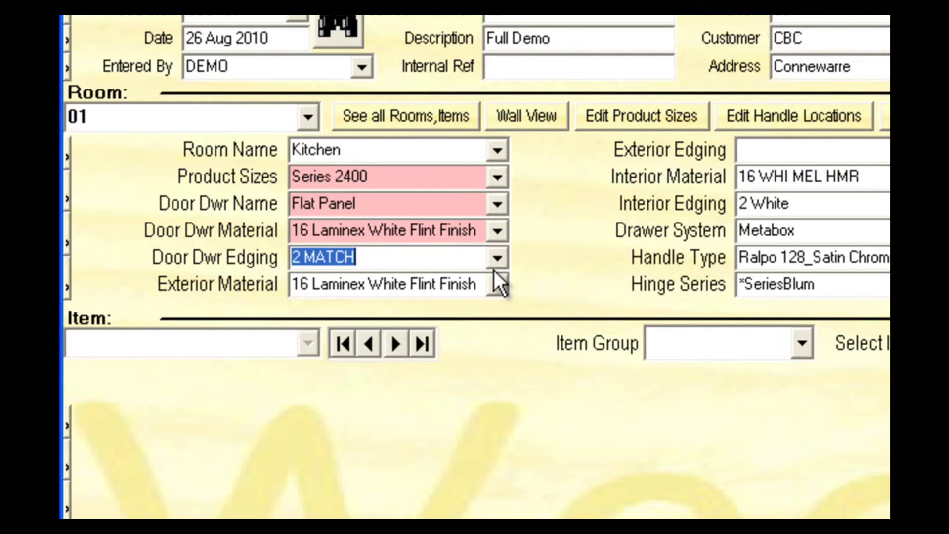
{"action": "key", "text": "Tab"}
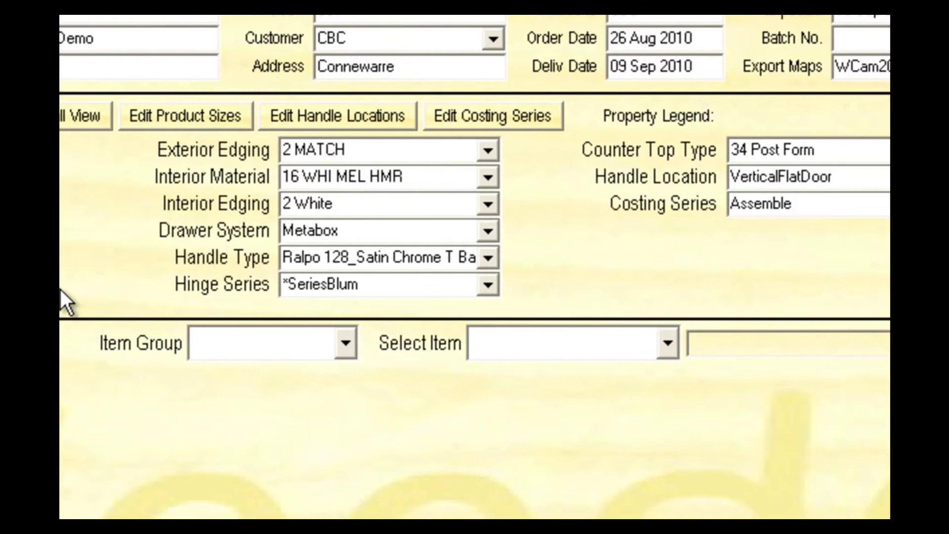
Step: Set the room's interior edging to 2 MATCH
{"action": "key", "text": "Tab"}
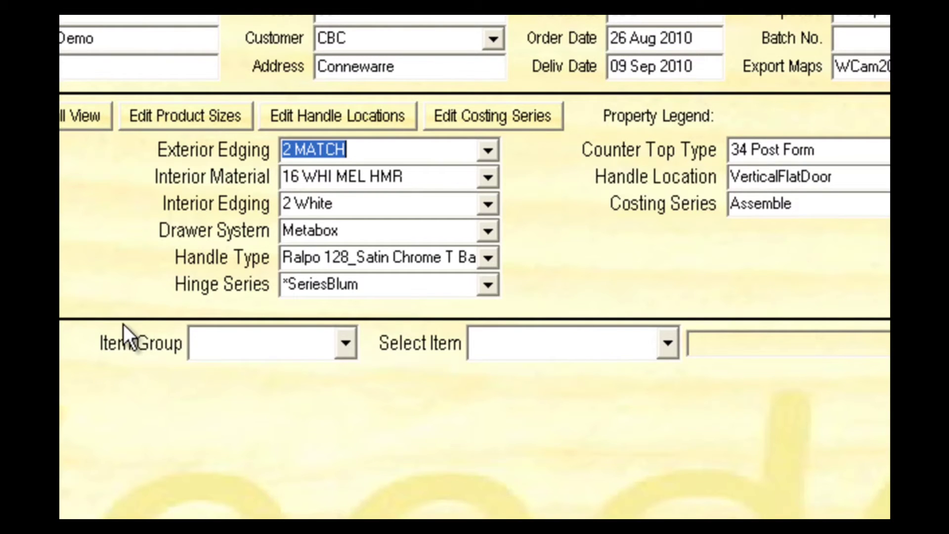
{"action": "key", "text": "Tab"}
{"action": "left_click", "coordinate": [484, 206]}
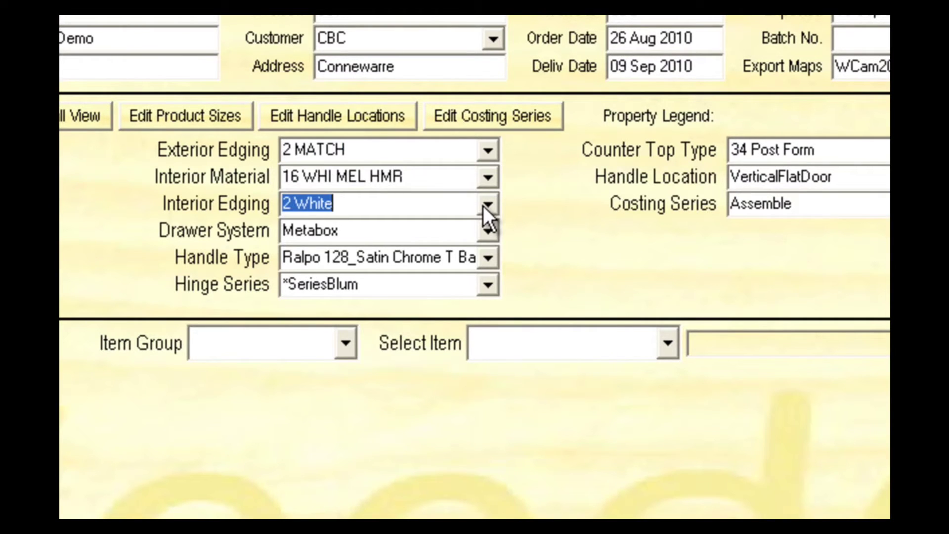
{"action": "left_click", "coordinate": [483, 206]}
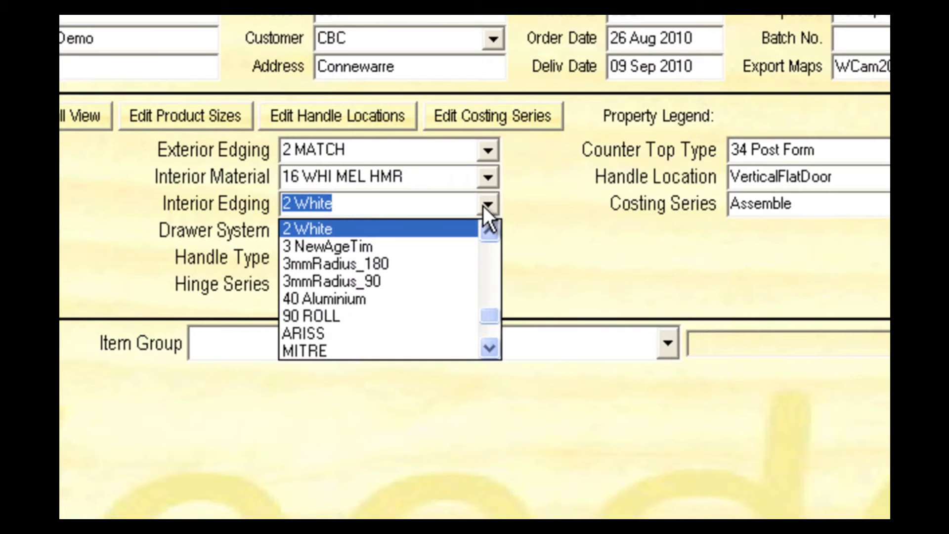
{"action": "scroll", "coordinate": [409, 251], "scroll_direction": "up", "scroll_amount": 5}
{"action": "left_click", "coordinate": [406, 261]}
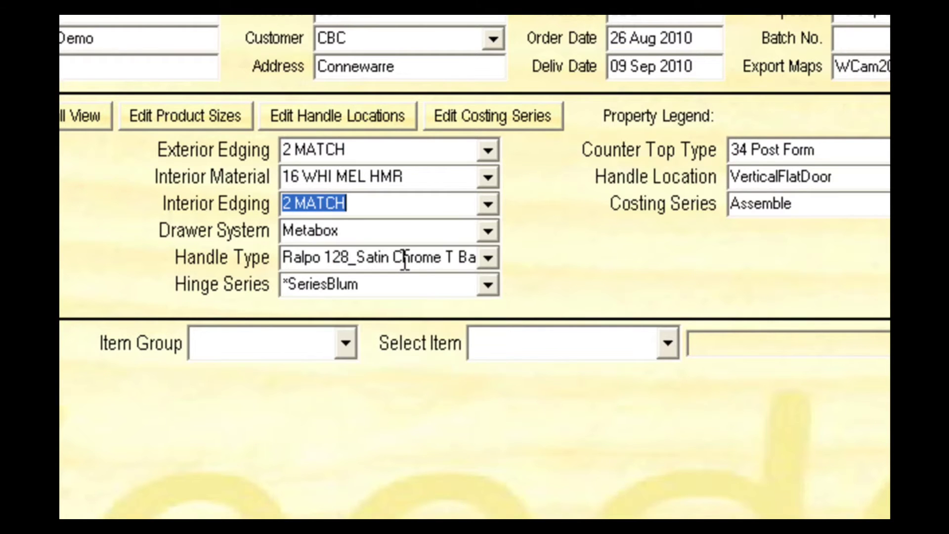
{"action": "key", "text": "Tab"}
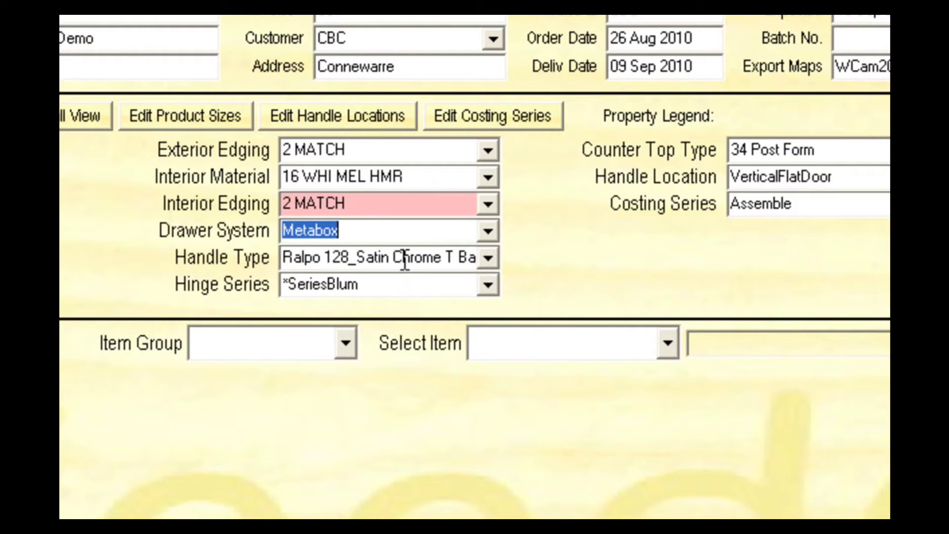
Step: Set the handle type to Ralpo 160 Satin Chrome T Bar, keeping *SeriesBlum hinges
{"action": "left_click", "coordinate": [485, 231]}
{"action": "scroll", "coordinate": [459, 304], "scroll_direction": "down", "scroll_amount": 3}
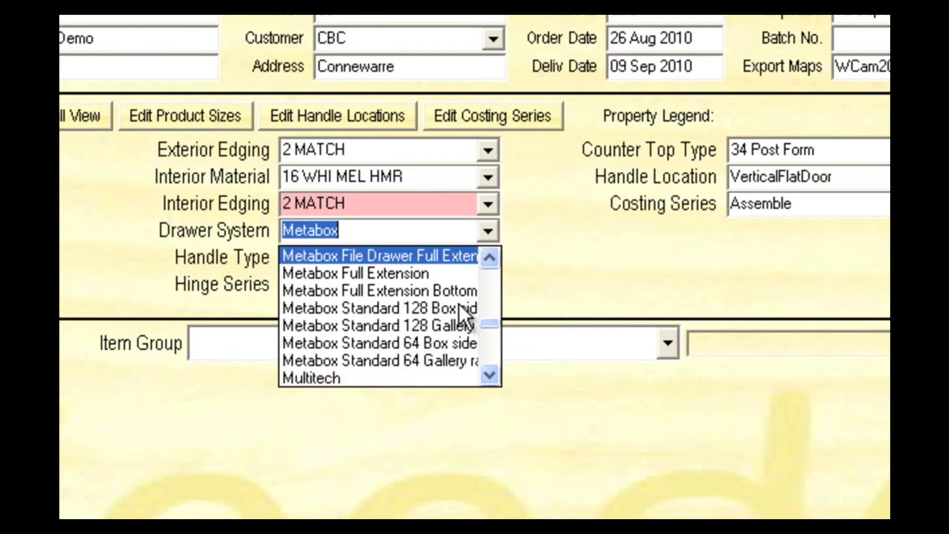
{"action": "scroll", "coordinate": [459, 304], "scroll_direction": "down", "scroll_amount": 1}
{"action": "key", "text": "Tab"}
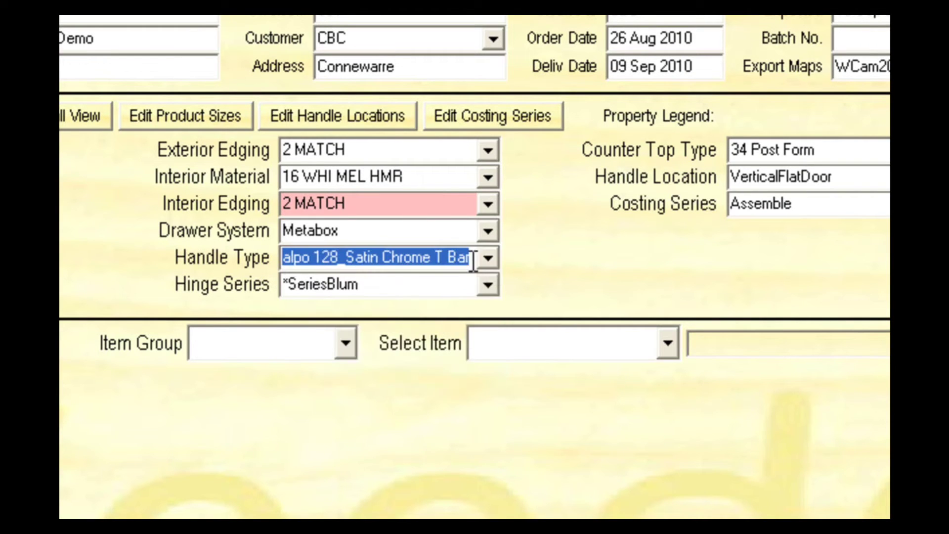
{"action": "left_click", "coordinate": [486, 257]}
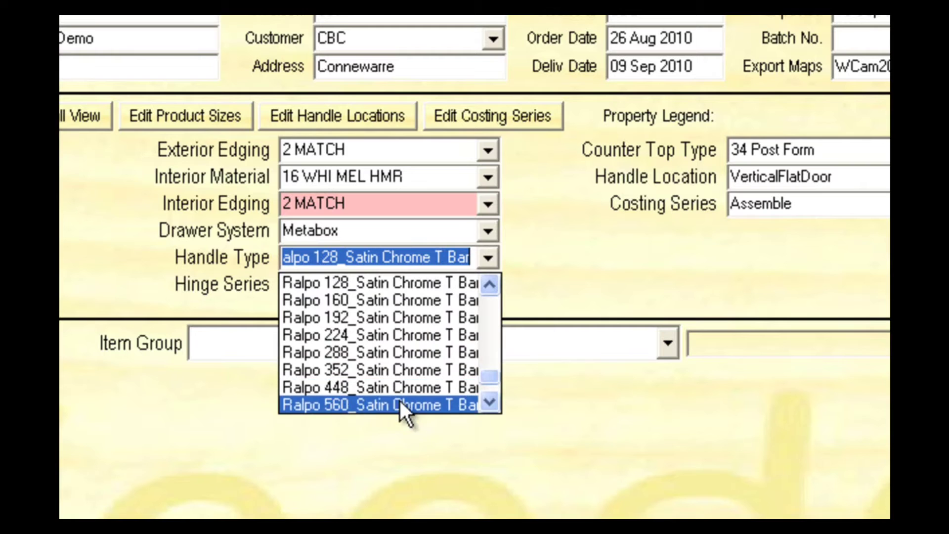
{"action": "left_click", "coordinate": [405, 300]}
{"action": "key", "text": "Tab"}
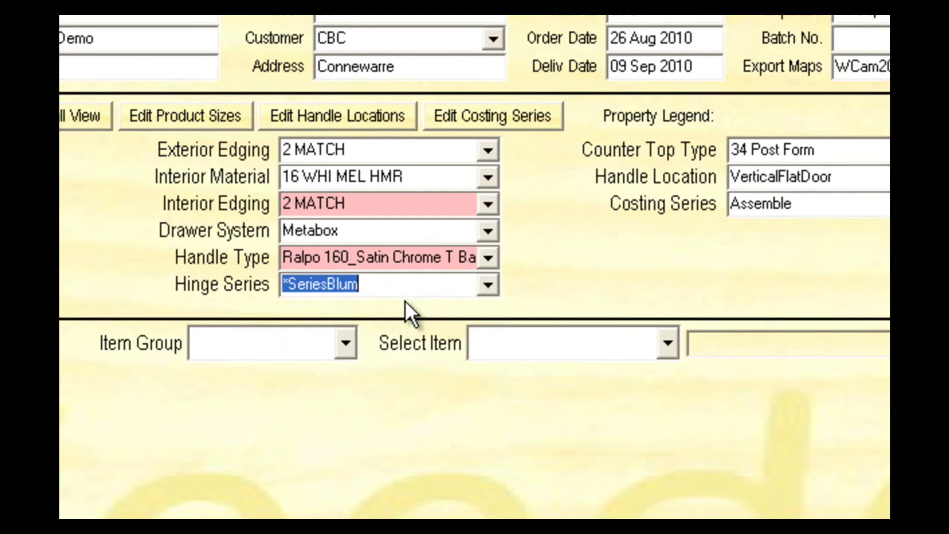
{"action": "left_click", "coordinate": [487, 285]}
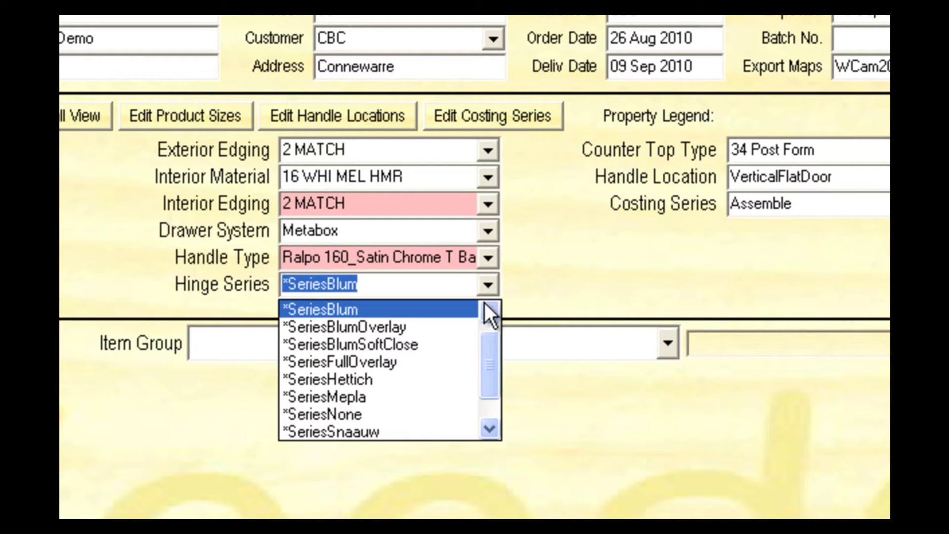
{"action": "left_click", "coordinate": [486, 283]}
Step: Set the counter top to 20 Granite, keeping VerticalFlatDoor handle location and Assemble costing
{"action": "key", "text": "Tab"}
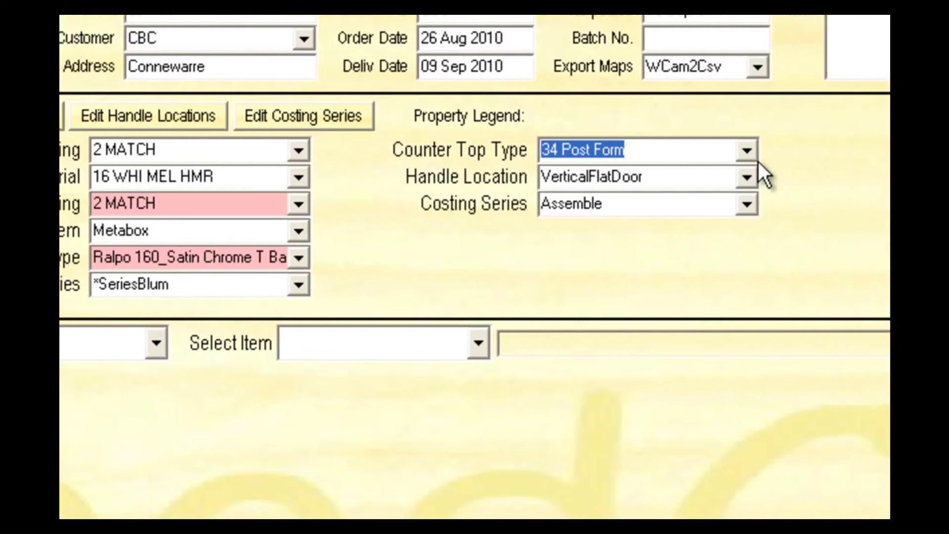
{"action": "left_click", "coordinate": [541, 153]}
{"action": "scroll", "coordinate": [478, 210], "scroll_direction": "up", "scroll_amount": 2}
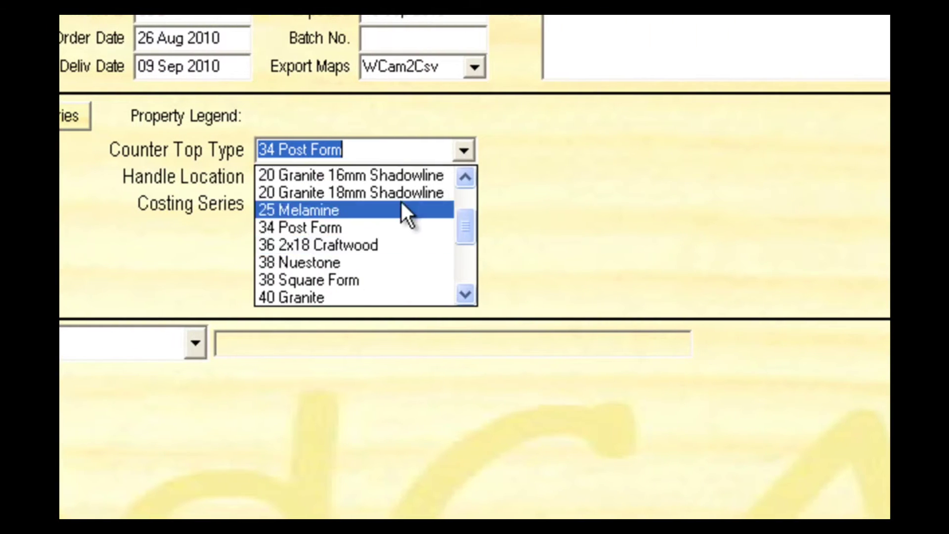
{"action": "scroll", "coordinate": [390, 220], "scroll_direction": "up", "scroll_amount": 1}
{"action": "left_click", "coordinate": [381, 229]}
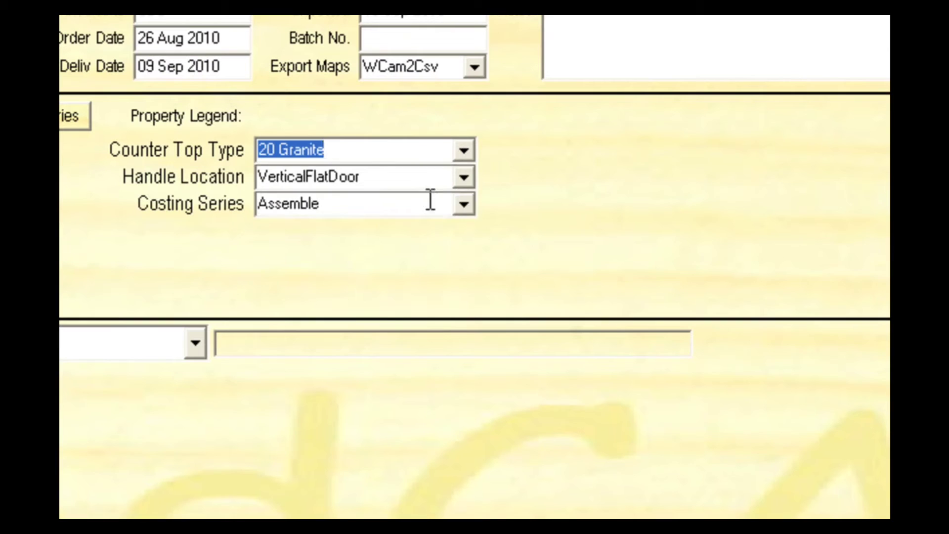
{"action": "key", "text": "Tab"}
{"action": "left_click", "coordinate": [466, 178]}
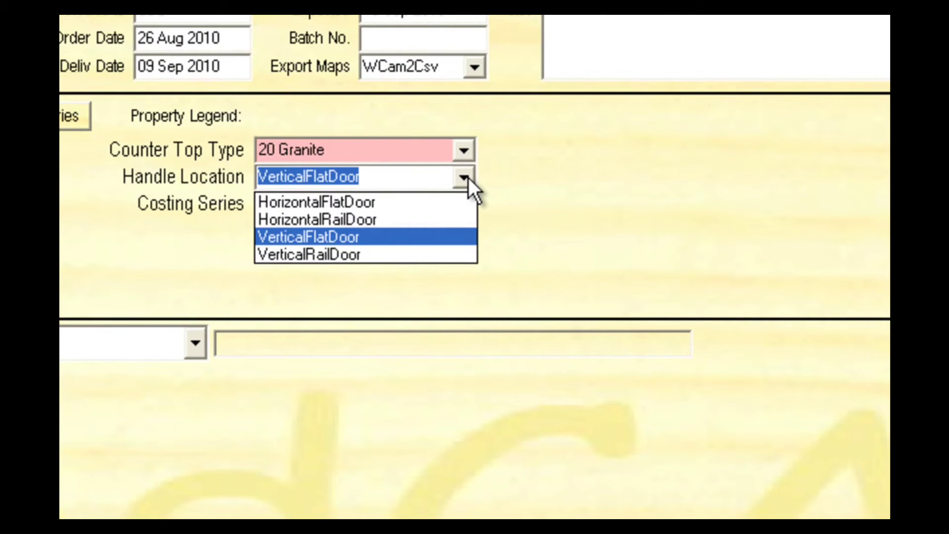
{"action": "left_click", "coordinate": [467, 177]}
{"action": "left_click", "coordinate": [461, 207]}
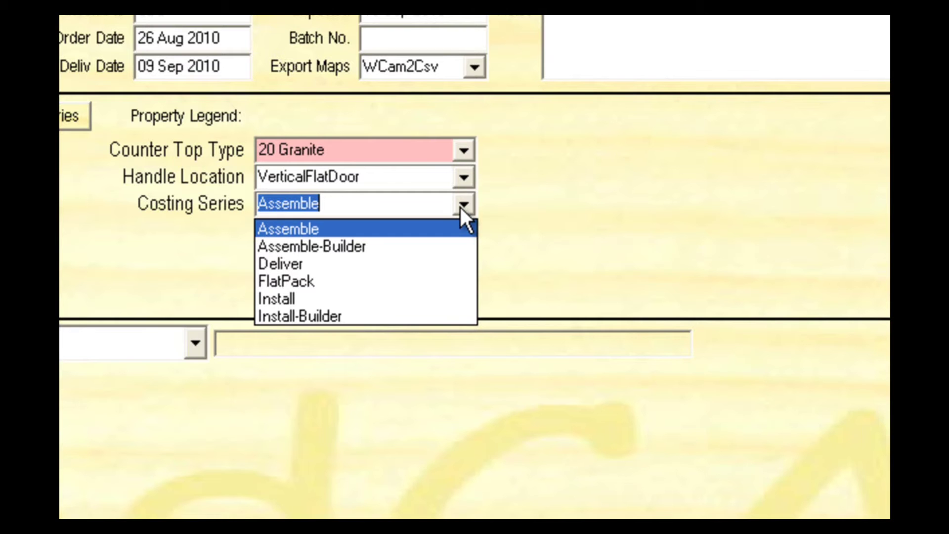
{"action": "left_click", "coordinate": [463, 205]}
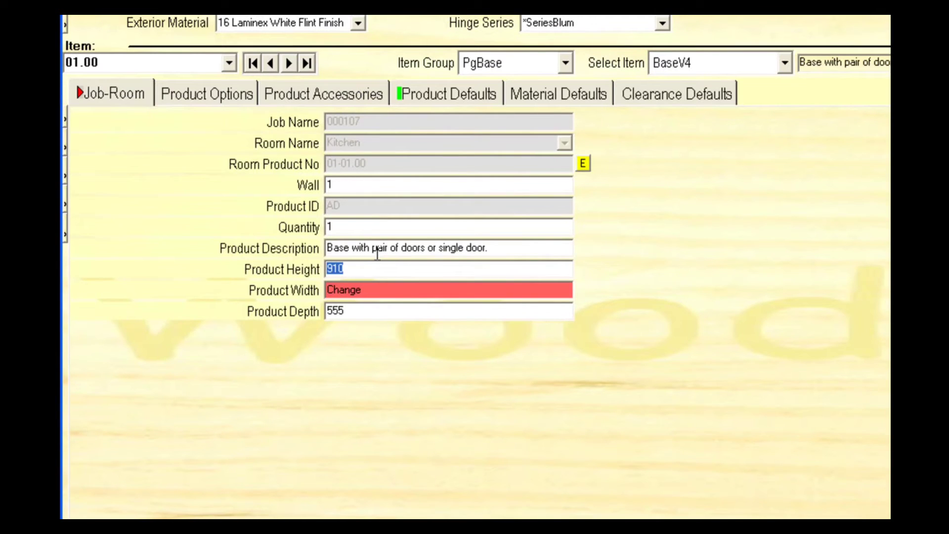
Step: Enter 786 as the BaseV4 base cabinet's product width
{"action": "key", "text": "Tab"}
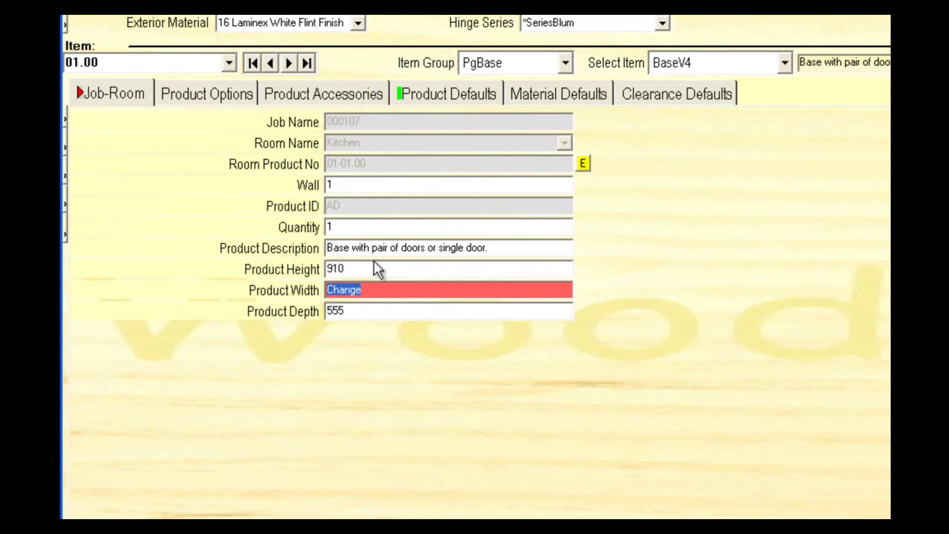
{"action": "type", "text": "786"}
{"action": "key", "text": "Tab"}
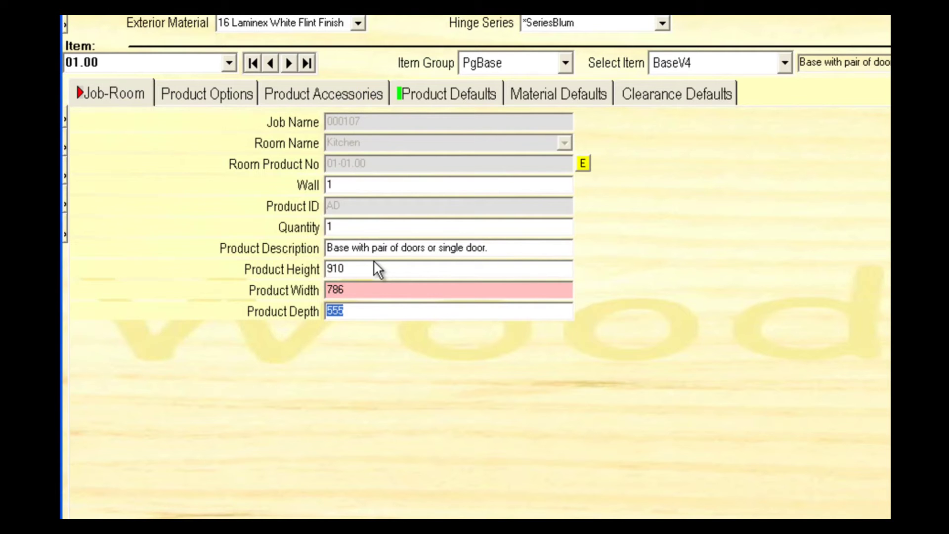
Step: Review the cabinet's options, accessories, product, material and clearance defaults, then return to Job-Room
{"action": "left_click", "coordinate": [209, 95]}
{"action": "left_click", "coordinate": [316, 93]}
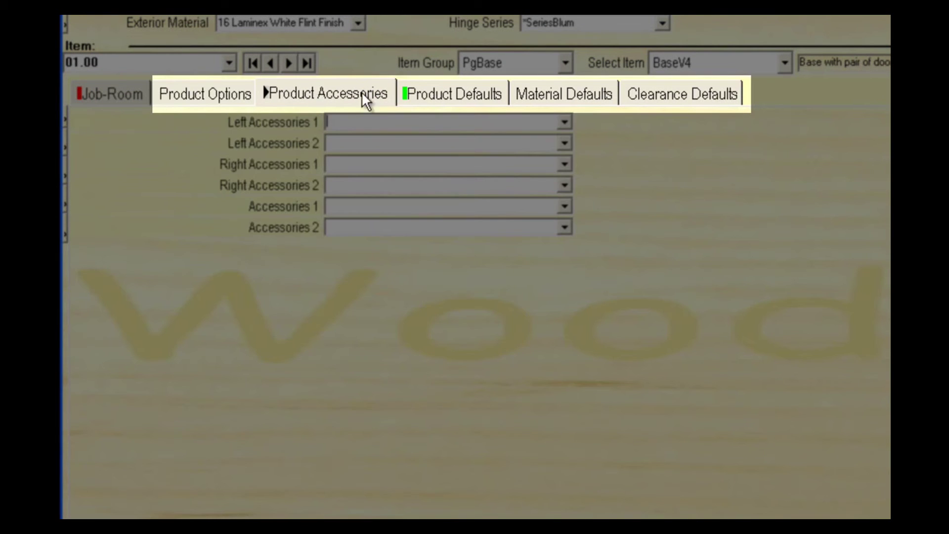
{"action": "left_click", "coordinate": [452, 93]}
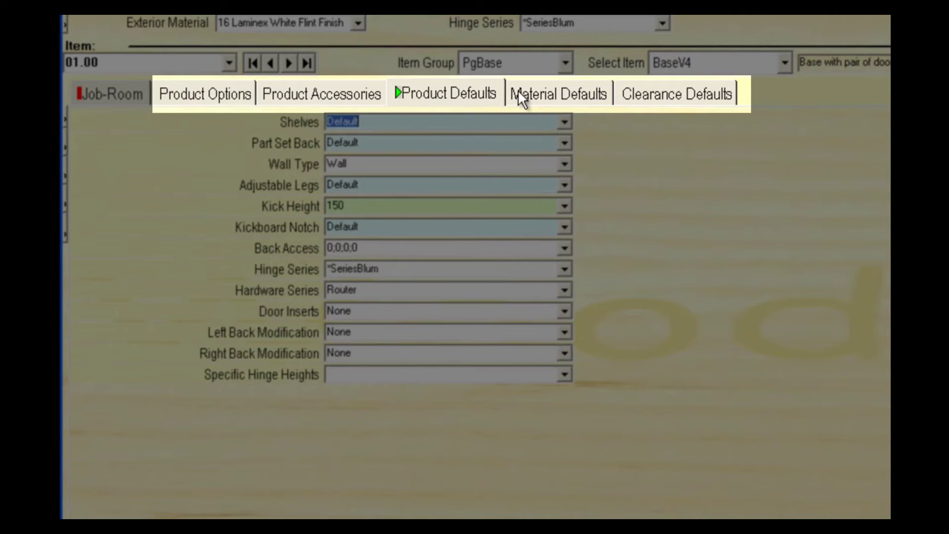
{"action": "left_click", "coordinate": [574, 93]}
{"action": "left_click", "coordinate": [657, 99]}
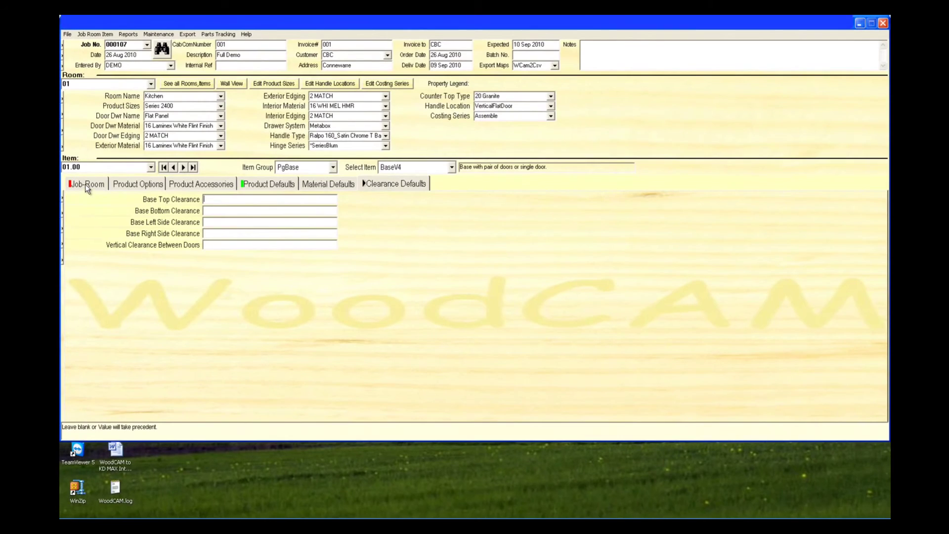
{"action": "left_click", "coordinate": [85, 184]}
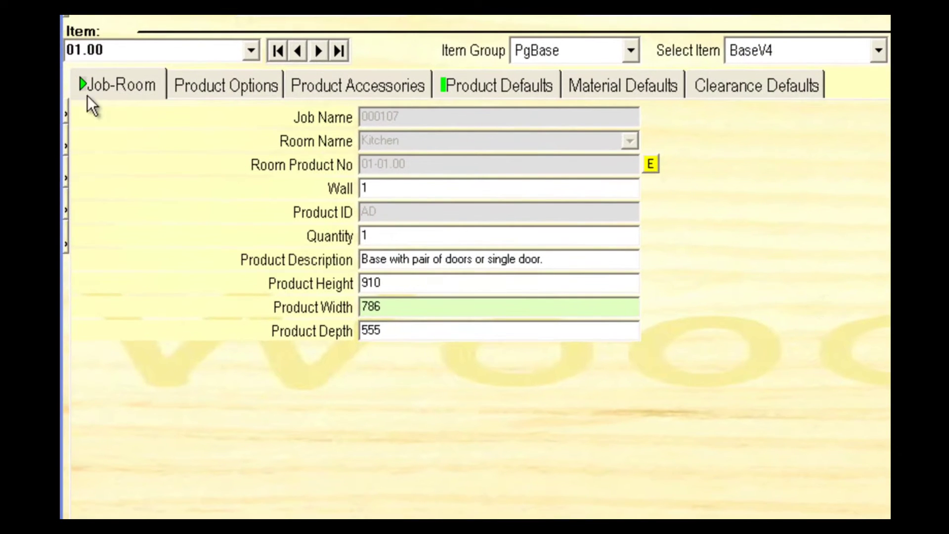
Step: Add item 02.00 as a BaseDrwsV4 drawer unit 985 wide
{"action": "right_click", "coordinate": [65, 103]}
{"action": "left_click", "coordinate": [76, 106]}
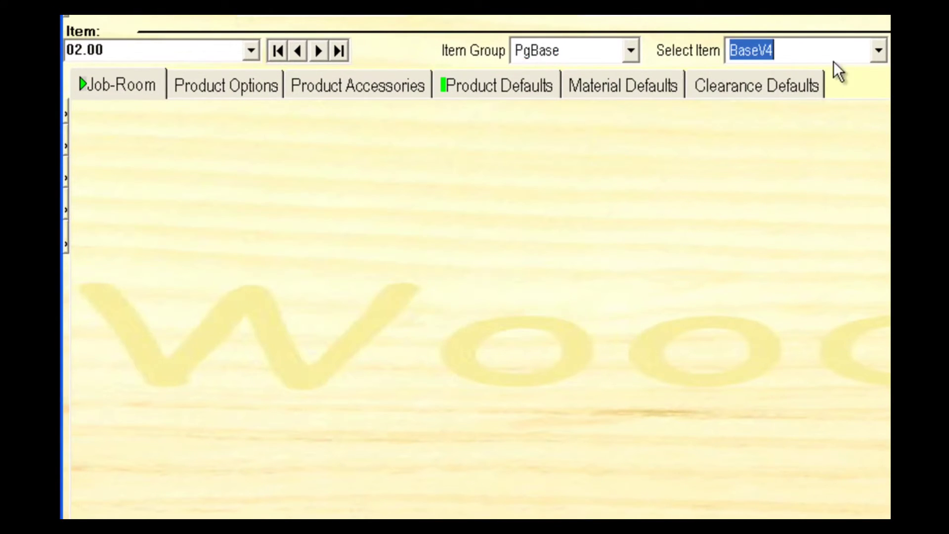
{"action": "left_click", "coordinate": [876, 51]}
{"action": "scroll", "coordinate": [863, 82], "scroll_direction": "up", "scroll_amount": 1}
{"action": "left_click", "coordinate": [855, 78]}
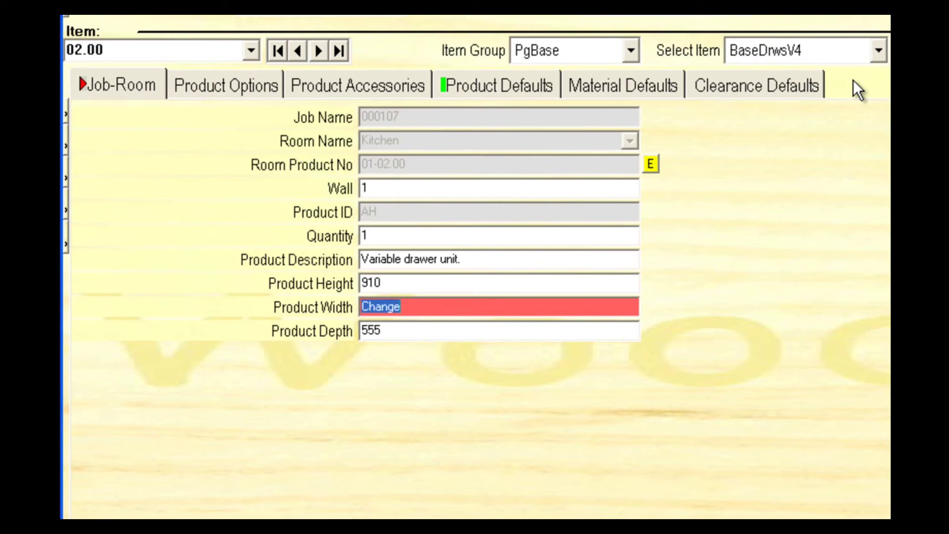
{"action": "type", "text": "985"}
{"action": "key", "text": "Tab"}
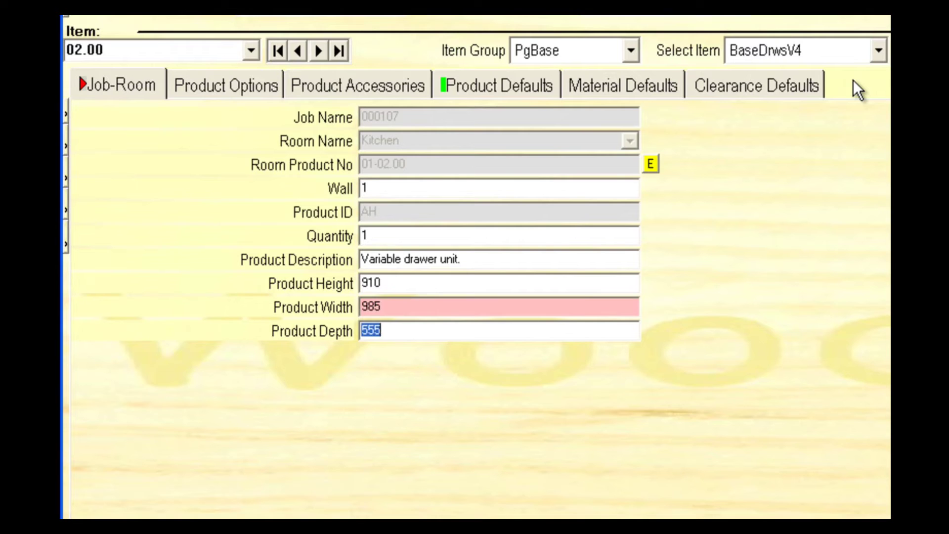
Step: Enter 4E in the product options and save a 120-high top drawer face on 54 slides
{"action": "key", "text": "Tab"}
{"action": "key", "text": "Tab"}
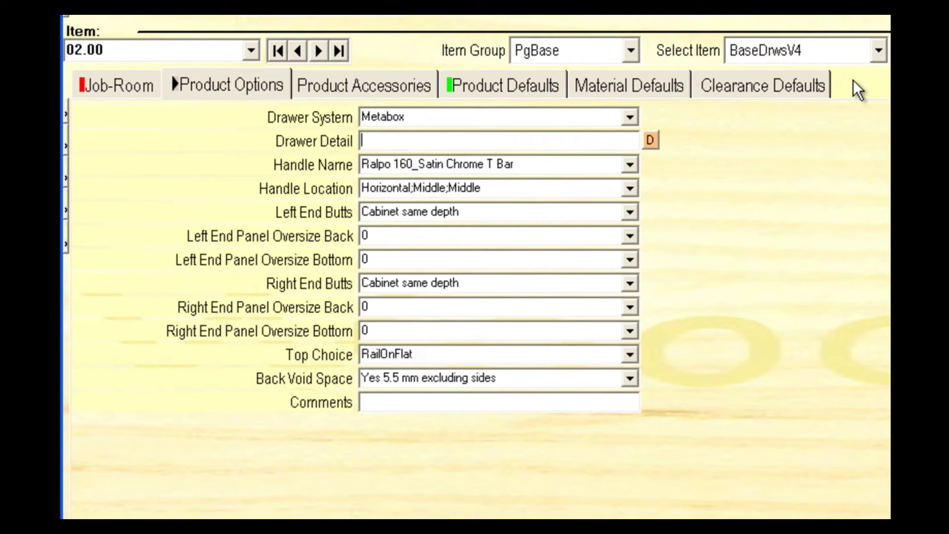
{"action": "type", "text": "4E"}
{"action": "left_click", "coordinate": [651, 141]}
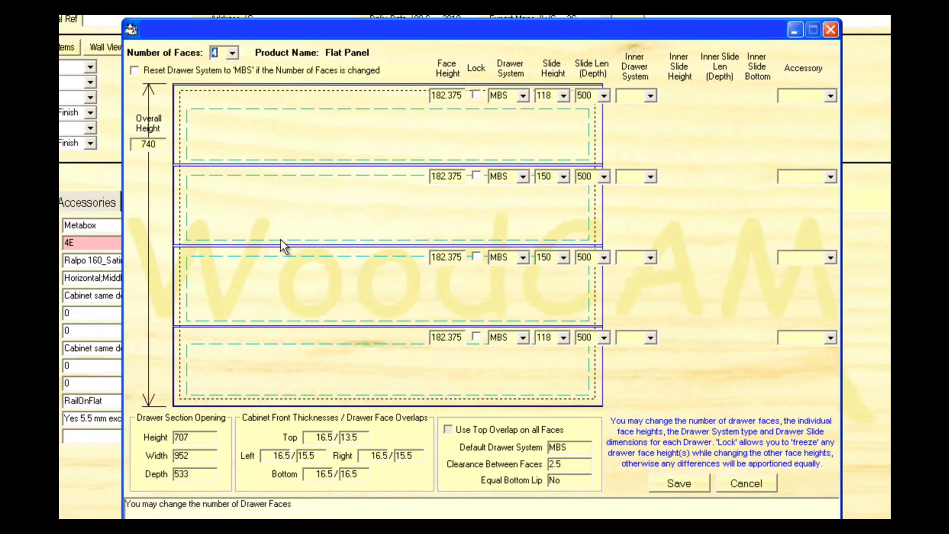
{"action": "left_click", "coordinate": [563, 95]}
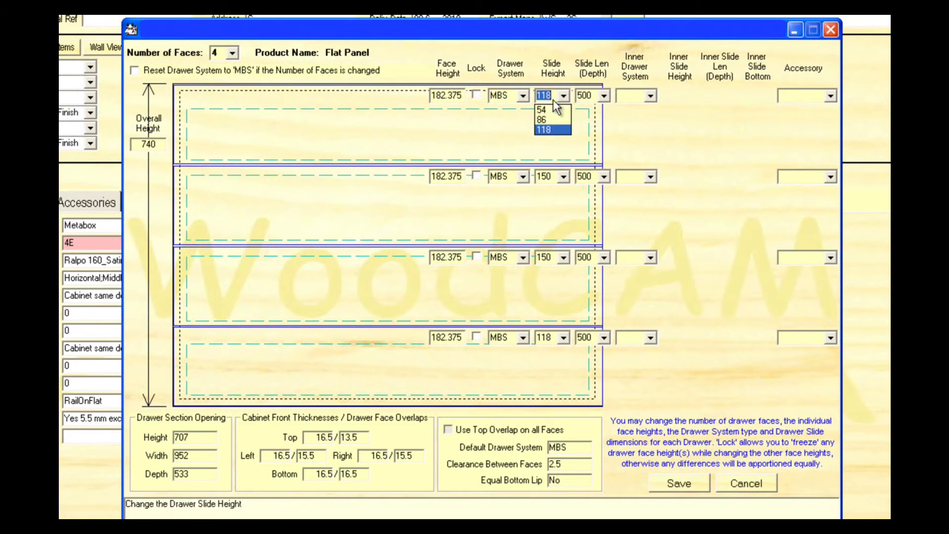
{"action": "left_click", "coordinate": [550, 107]}
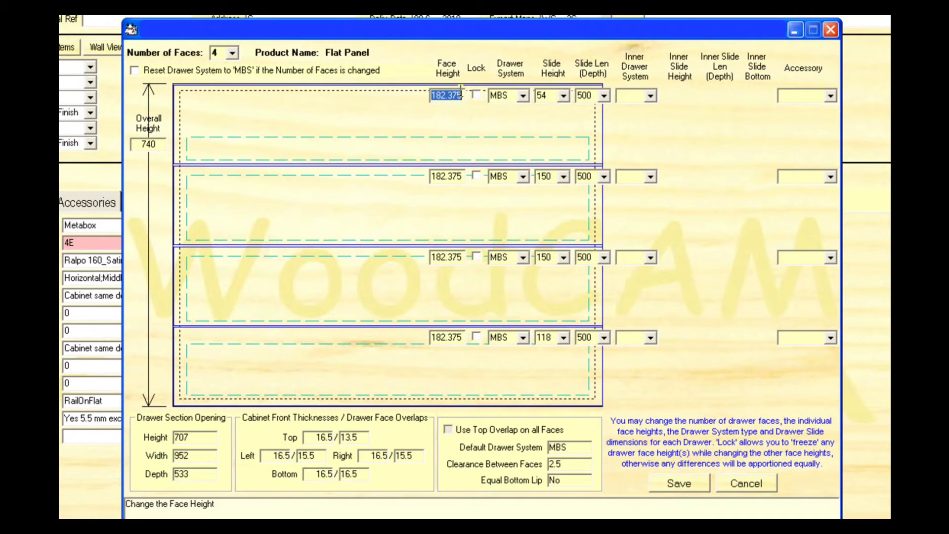
{"action": "type", "text": "120"}
{"action": "key", "text": "Tab"}
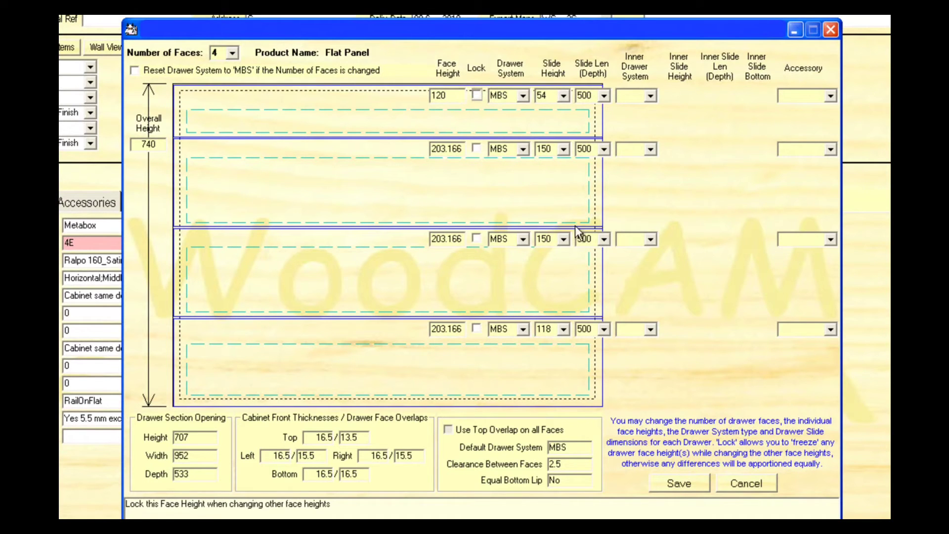
{"action": "left_click", "coordinate": [680, 483]}
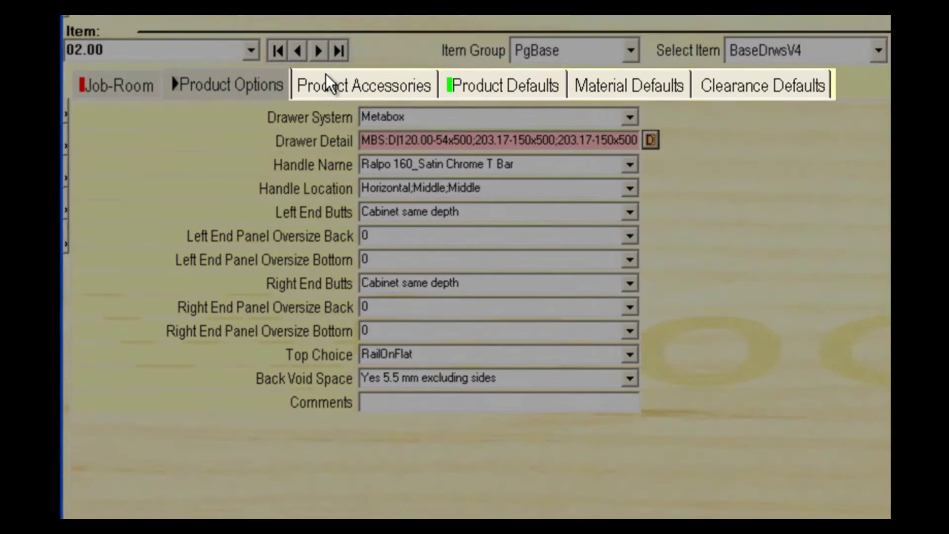
Step: Review the drawer unit's accessory, product, material and clearance defaults, then return to Job-Room
{"action": "left_click", "coordinate": [351, 84]}
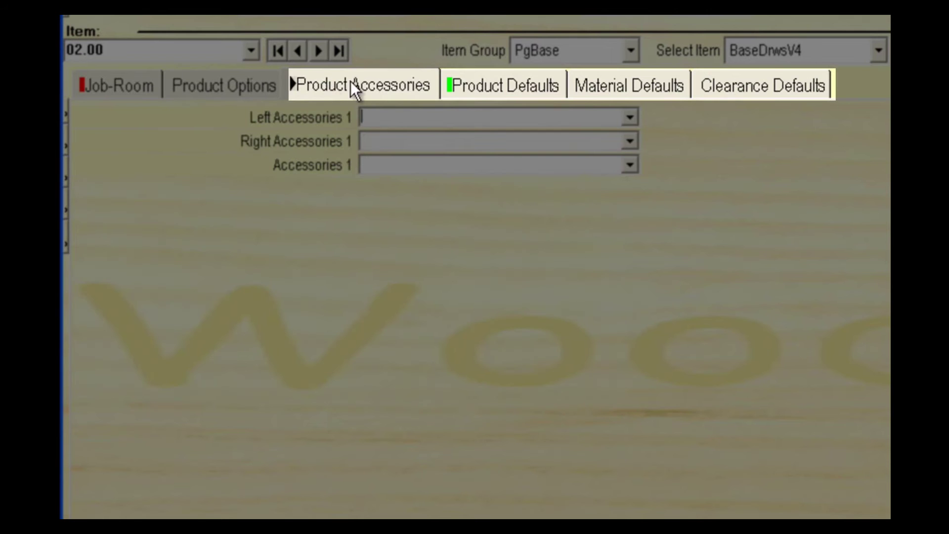
{"action": "left_click", "coordinate": [485, 84]}
{"action": "left_click", "coordinate": [635, 85]}
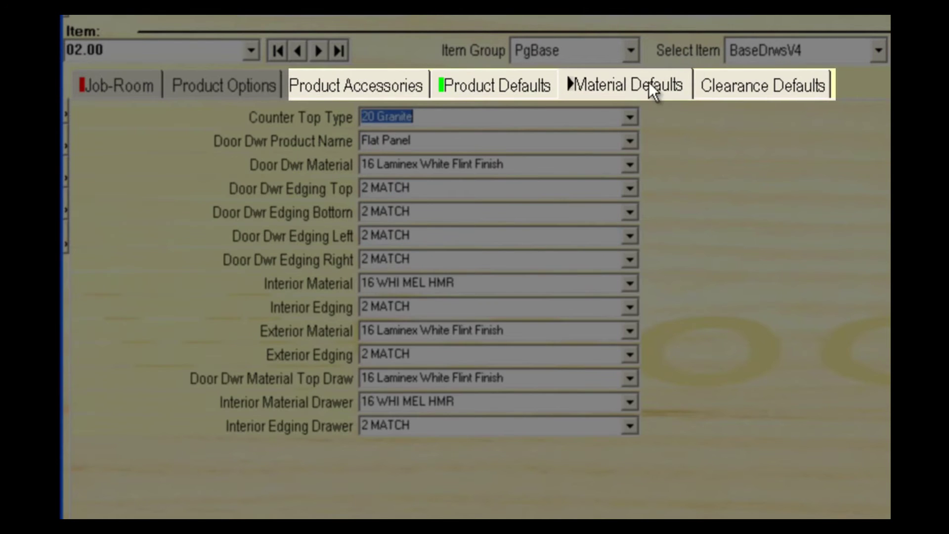
{"action": "left_click", "coordinate": [745, 84]}
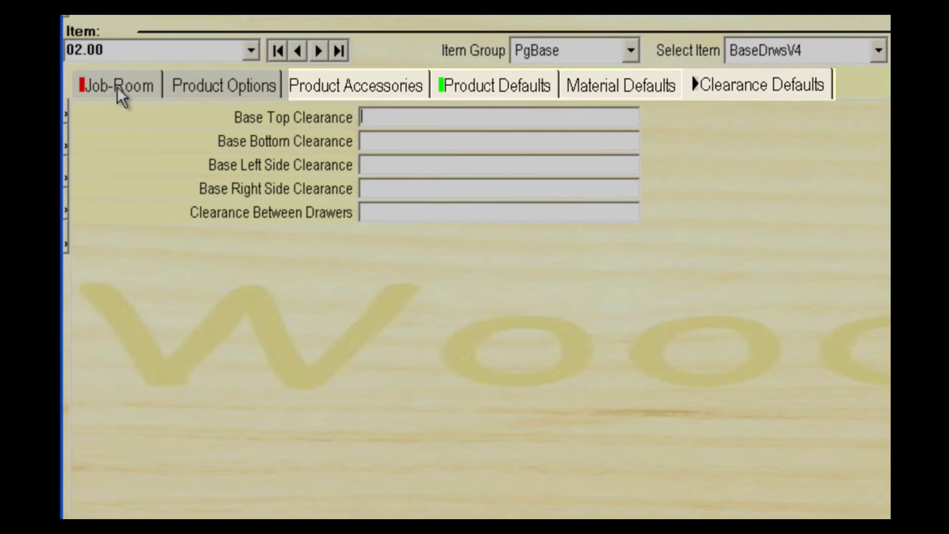
{"action": "left_click", "coordinate": [117, 87]}
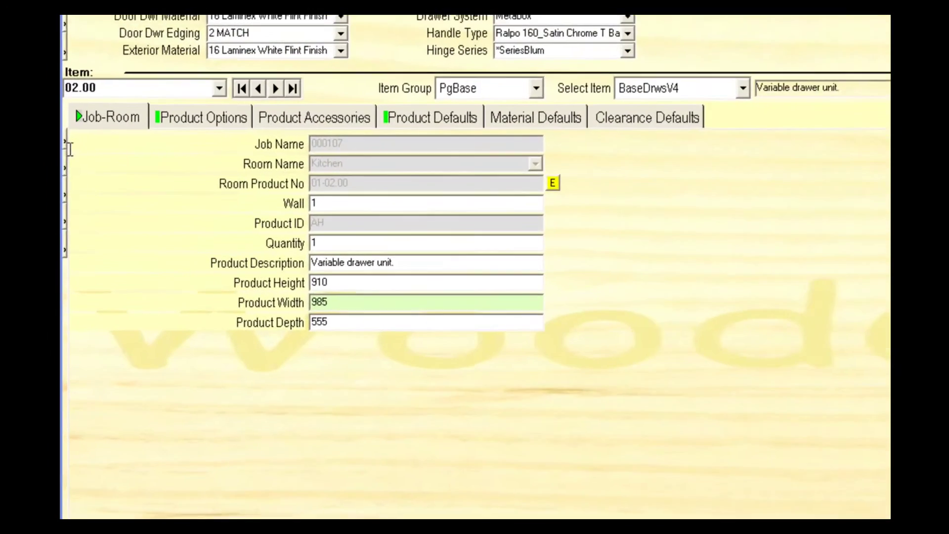
Step: Add item 03.00 as an LSBaseV4 corner base 950 wide with LeftBifold^Right door hang
{"action": "left_click", "coordinate": [63, 198]}
{"action": "left_click", "coordinate": [71, 198]}
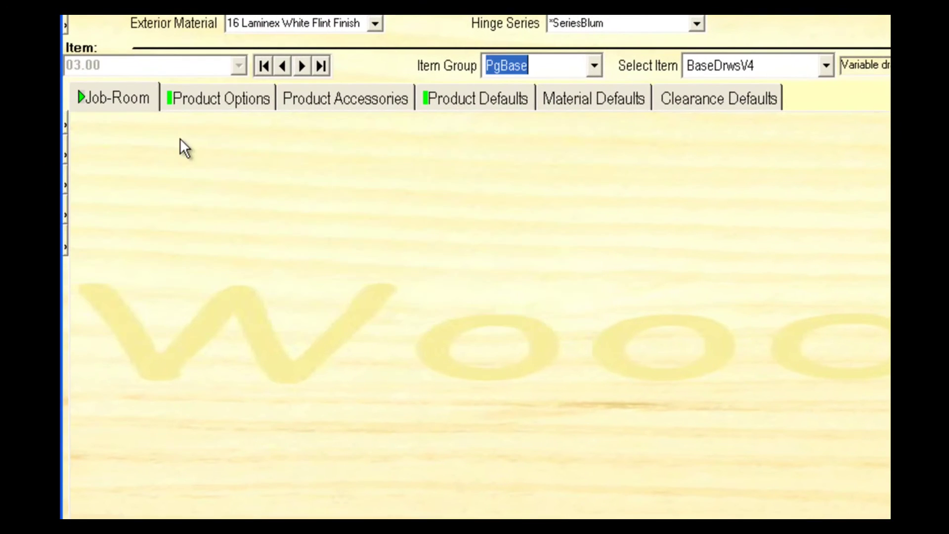
{"action": "left_click", "coordinate": [824, 69]}
{"action": "scroll", "coordinate": [797, 121], "scroll_direction": "down", "scroll_amount": 3}
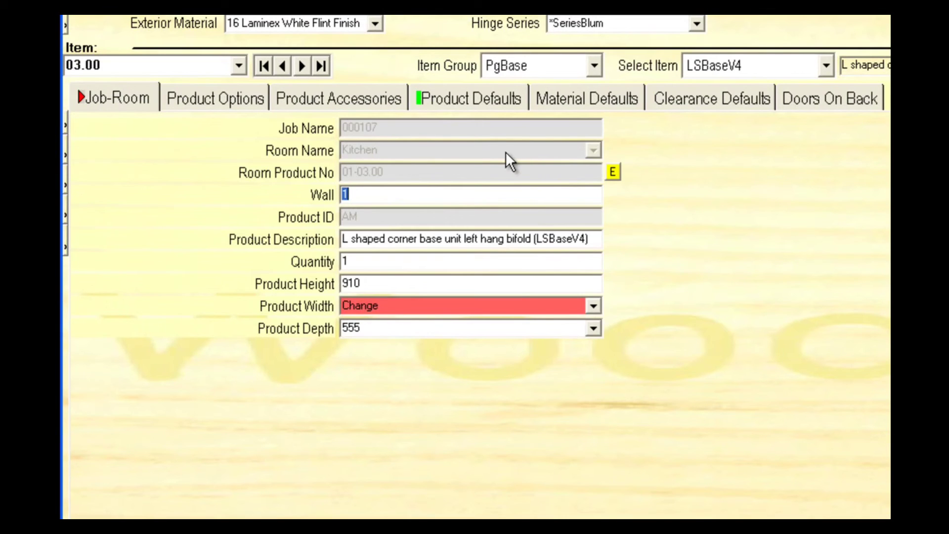
{"action": "key", "text": "Tab"}
{"action": "key", "text": "Tab"}
{"action": "key", "text": "Tab"}
{"action": "key", "text": "Tab"}
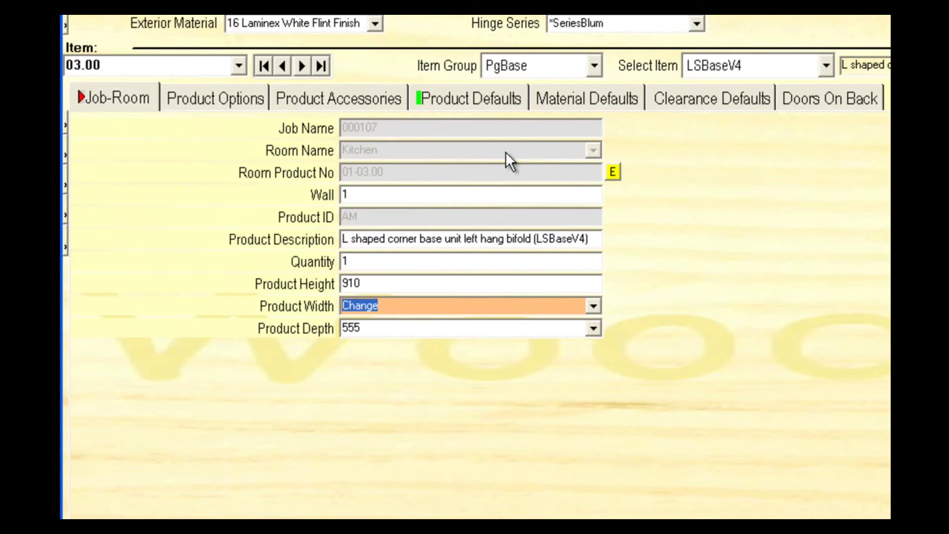
{"action": "type", "text": "950"}
{"action": "key", "text": "Tab"}
{"action": "key", "text": "Tab"}
{"action": "left_click", "coordinate": [593, 172]}
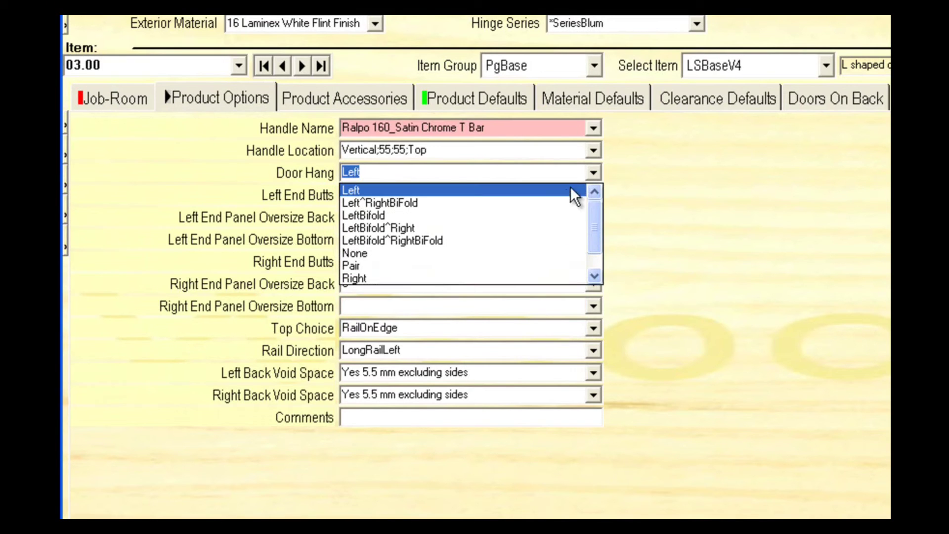
{"action": "left_click", "coordinate": [533, 227]}
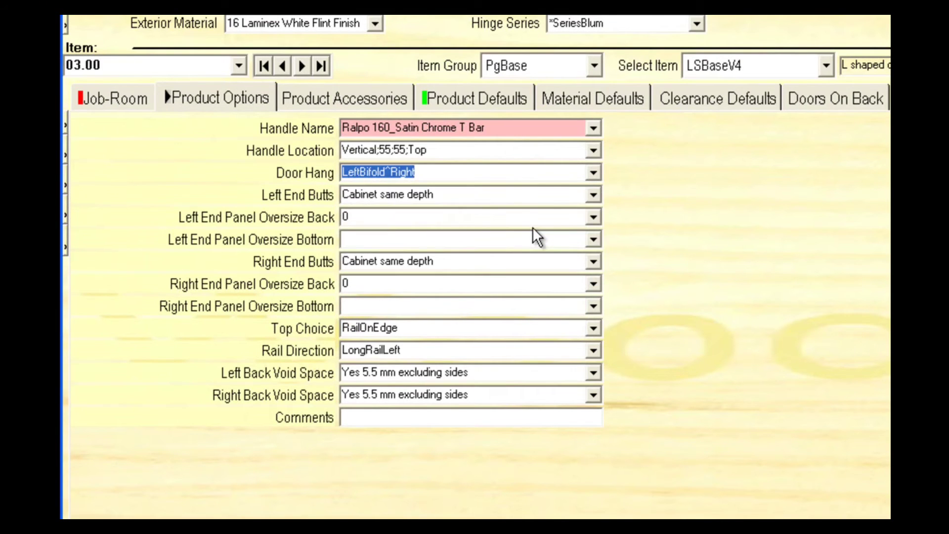
Step: Set the corner unit's shelves to A.25;A.5;A.75 in Product Defaults
{"action": "left_click", "coordinate": [472, 97]}
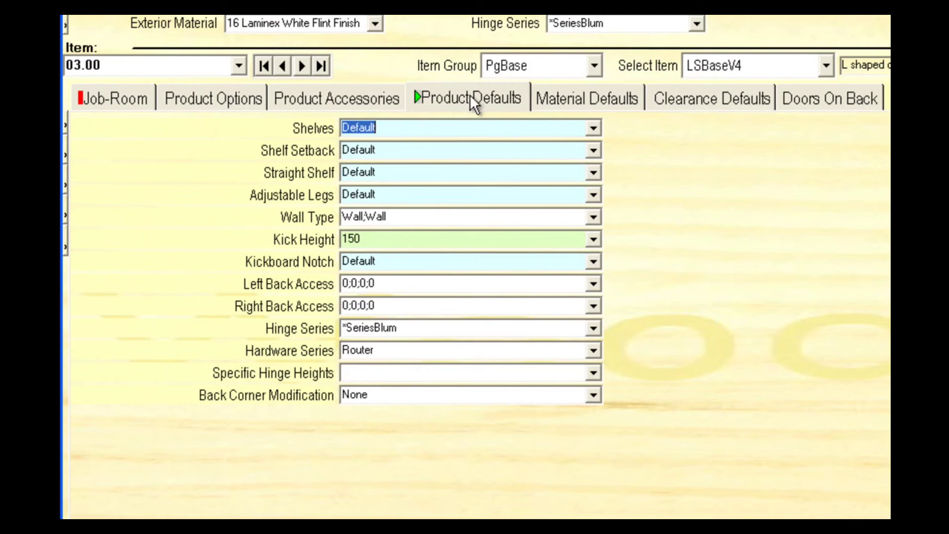
{"action": "left_click", "coordinate": [592, 127]}
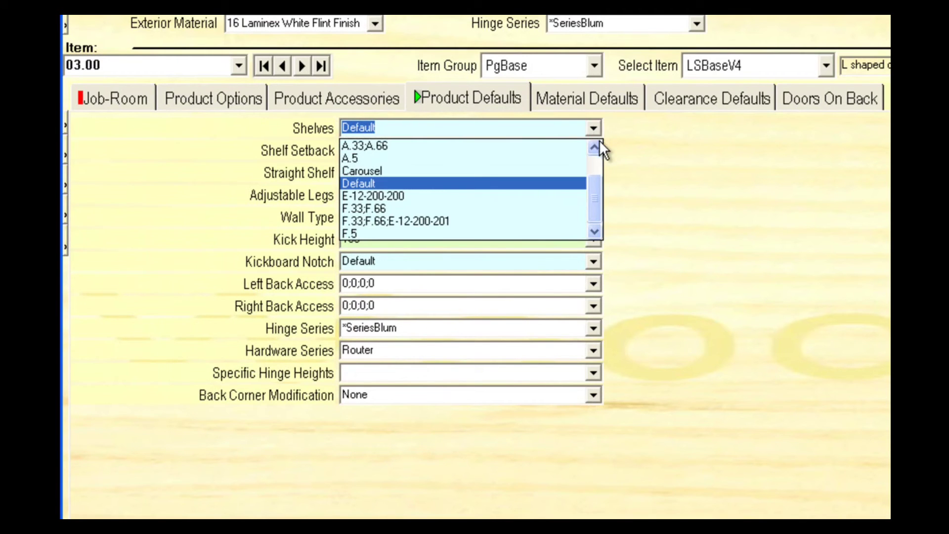
{"action": "left_click", "coordinate": [595, 147]}
{"action": "left_click", "coordinate": [568, 146]}
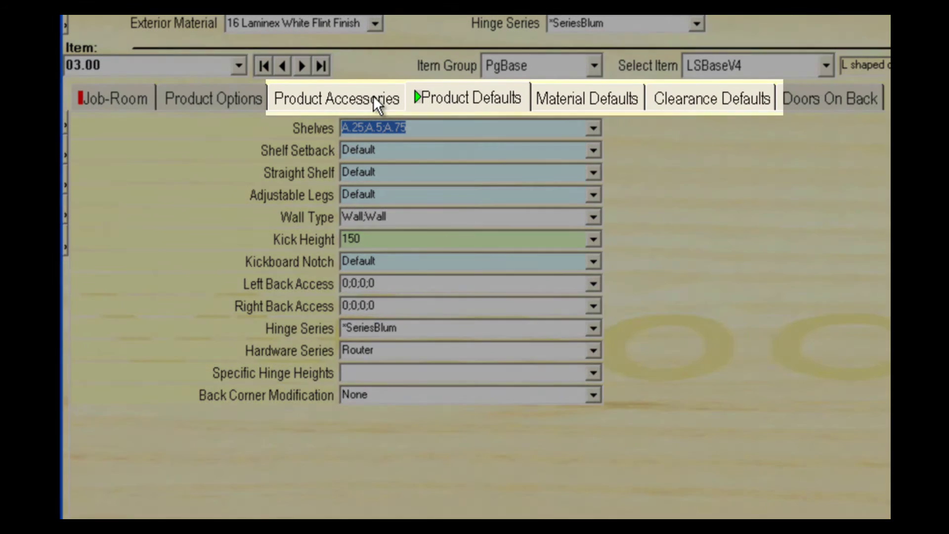
Step: Review the accessories, material, clearance and doors-on-back settings, then return to Job-Room
{"action": "left_click", "coordinate": [376, 99]}
{"action": "left_click", "coordinate": [573, 98]}
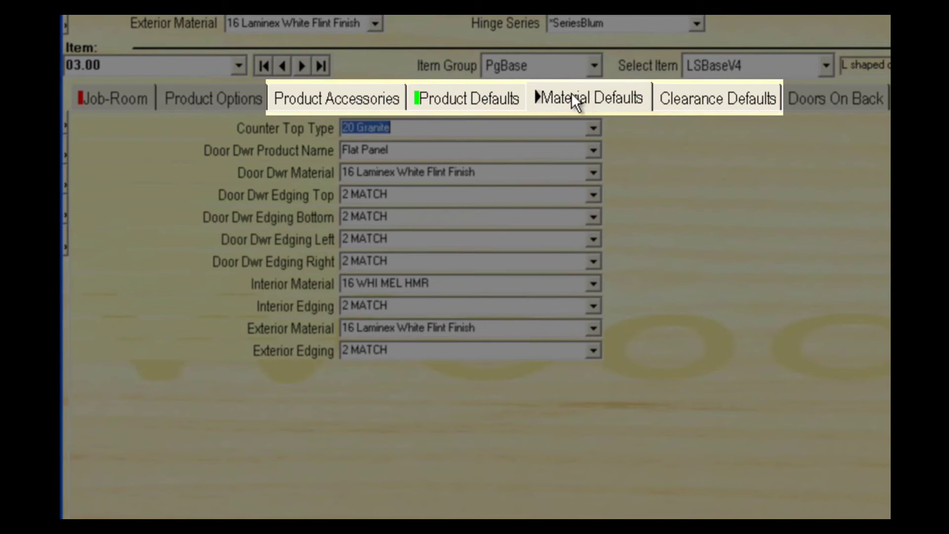
{"action": "left_click", "coordinate": [706, 98]}
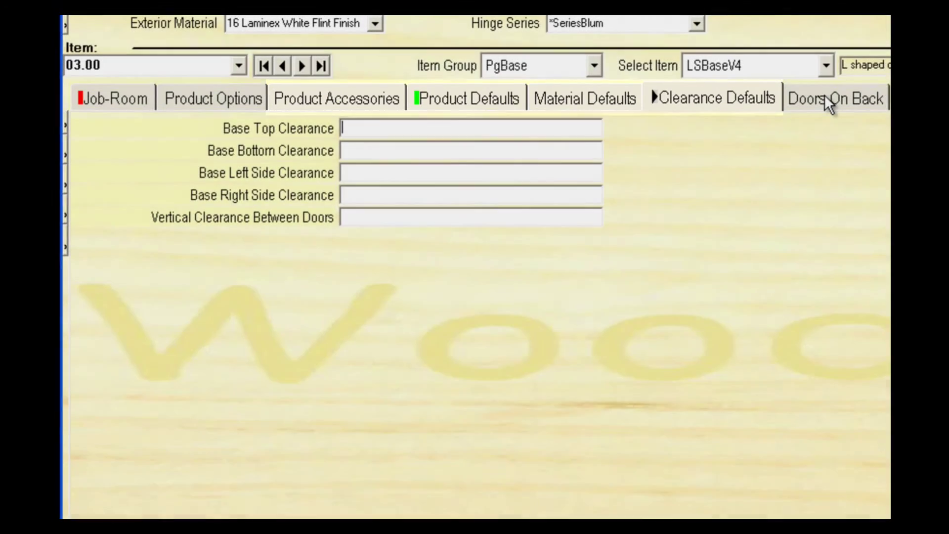
{"action": "left_click", "coordinate": [827, 99]}
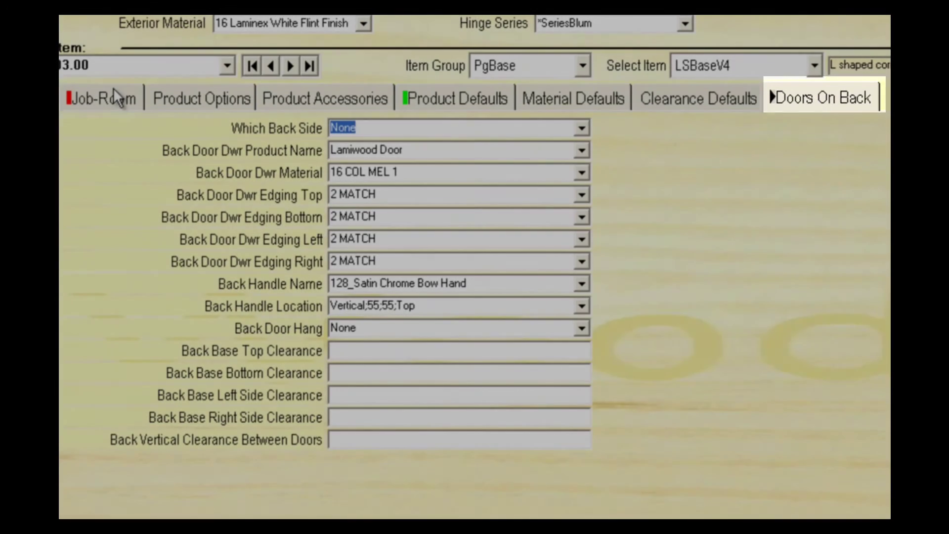
{"action": "left_click", "coordinate": [115, 96]}
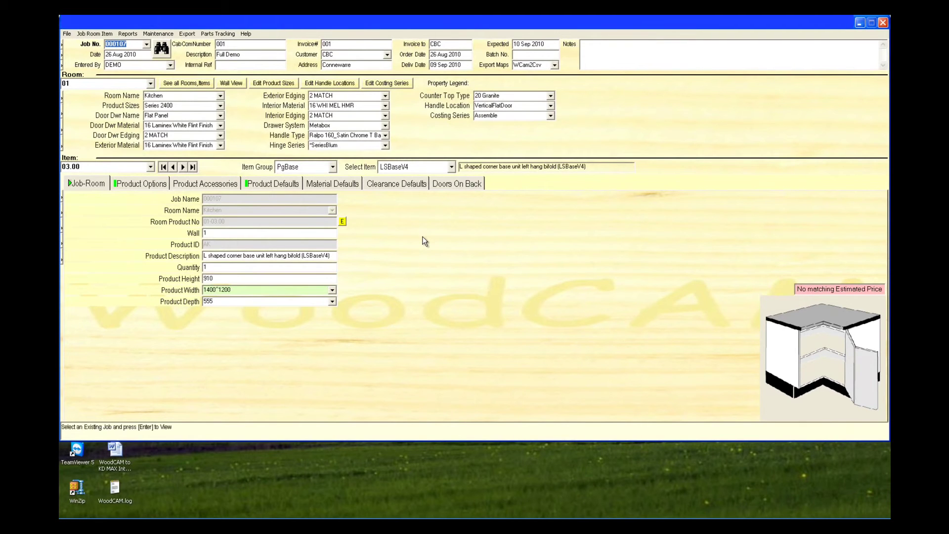
Step: Export the entire current job to the CNC processor
{"action": "right_click", "coordinate": [423, 238]}
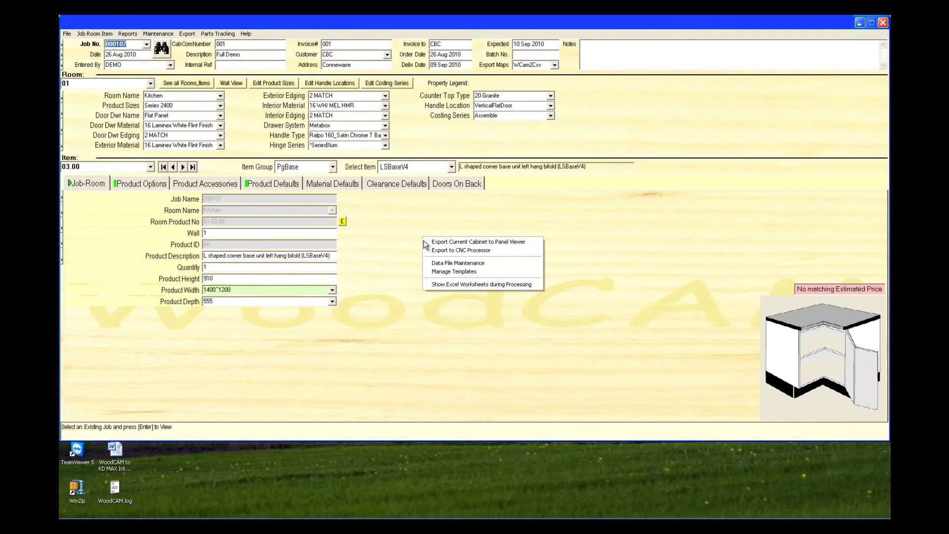
{"action": "left_click", "coordinate": [433, 251]}
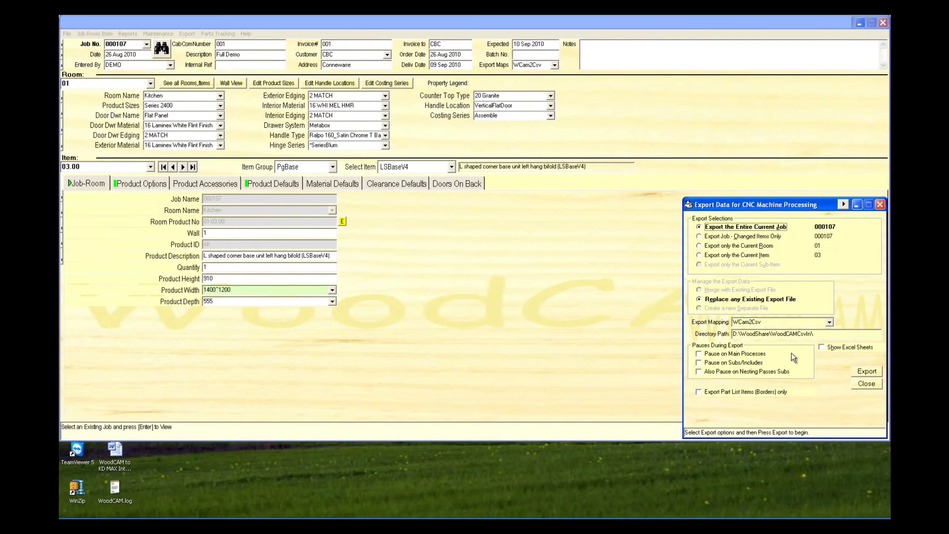
{"action": "left_click", "coordinate": [860, 372]}
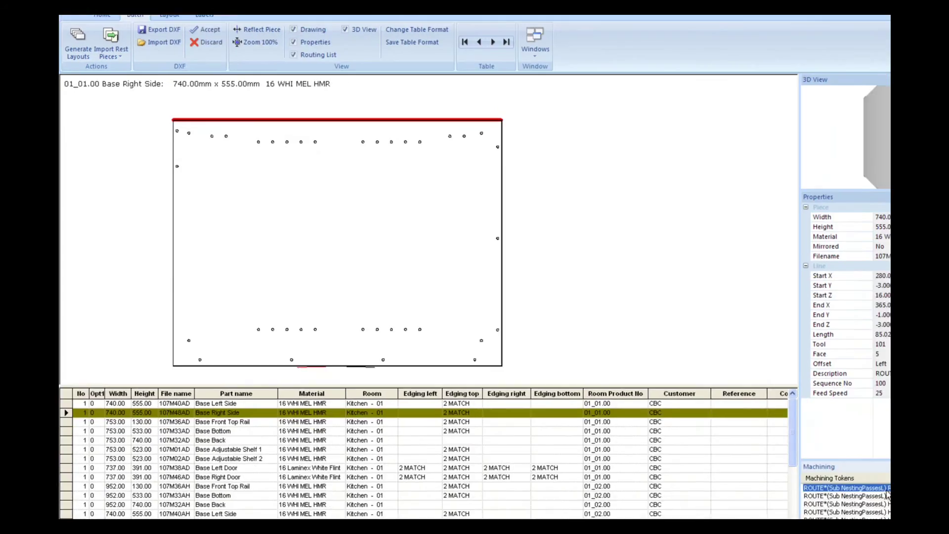
Step: Inspect the Hog Back, Release Top Left and adjustable shelf boring machining operations
{"action": "left_click", "coordinate": [888, 495]}
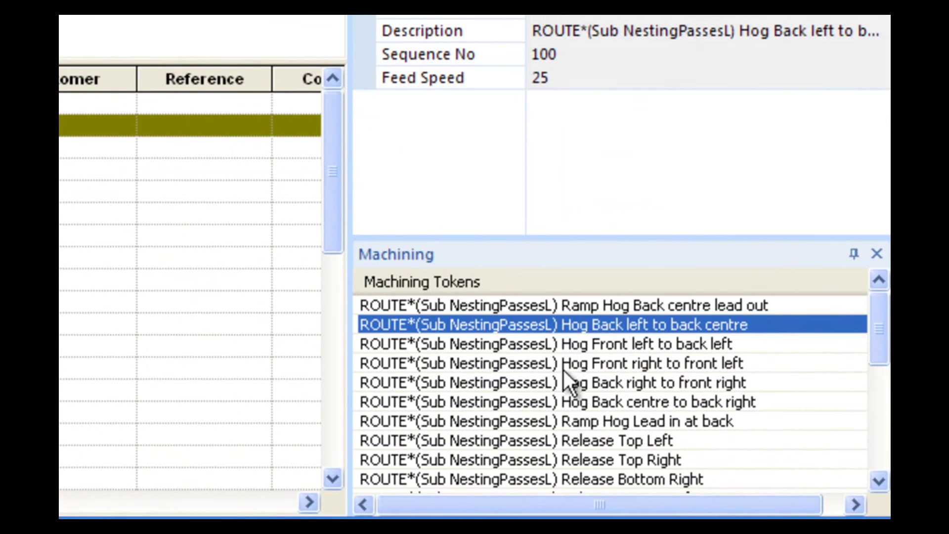
{"action": "left_click", "coordinate": [569, 442]}
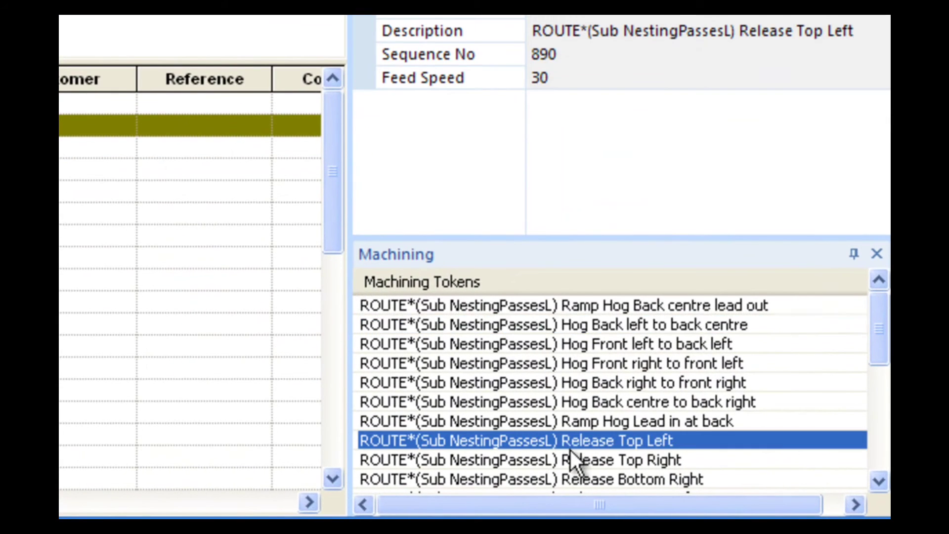
{"action": "scroll", "coordinate": [548, 447], "scroll_direction": "down", "scroll_amount": 2}
{"action": "scroll", "coordinate": [548, 446], "scroll_direction": "down", "scroll_amount": 1}
{"action": "left_click", "coordinate": [547, 447]}
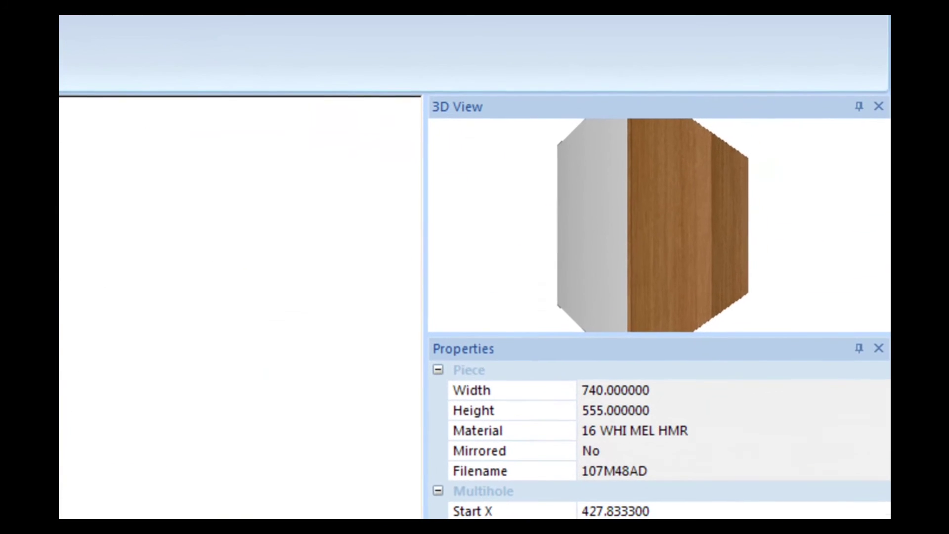
Step: Rotate the 3D cabinet model and hide the Base Right Door
{"action": "left_click_drag", "start_coordinate": [751, 274], "coordinate": [695, 242]}
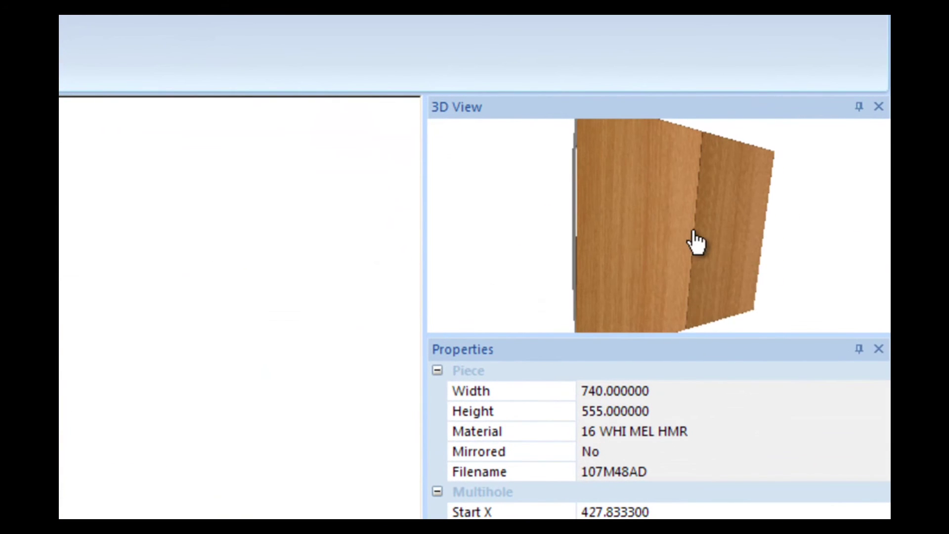
{"action": "right_click", "coordinate": [693, 235]}
{"action": "left_click", "coordinate": [758, 436]}
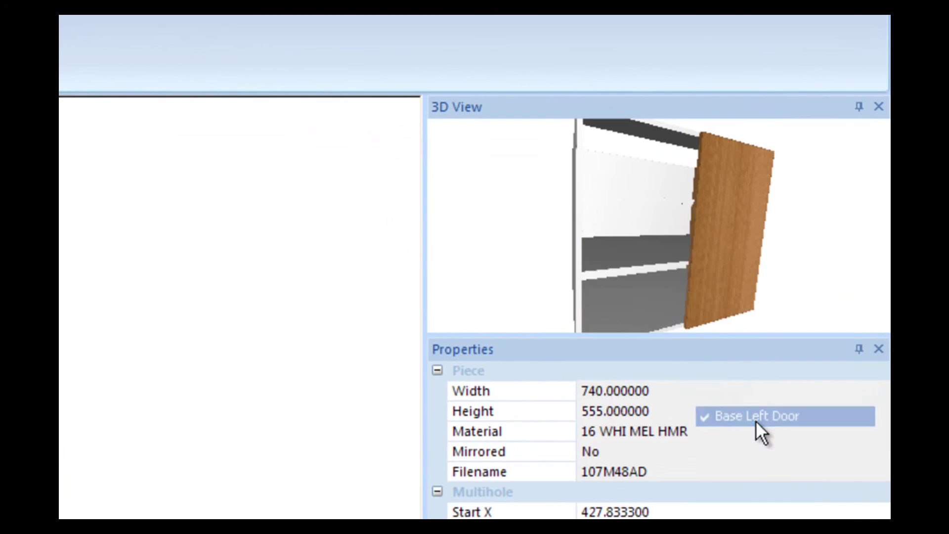
{"action": "left_click_drag", "start_coordinate": [657, 277], "coordinate": [675, 268]}
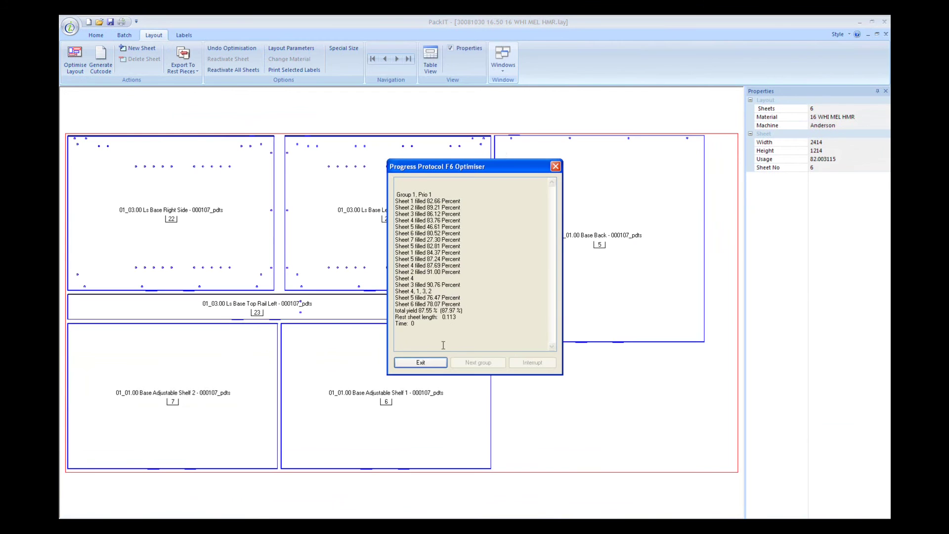
Step: Dismiss the F6 Optimiser report and page back to sheet 1 (94.47% usage) of the 16 WHI MEL HMR layout
{"action": "left_click", "coordinate": [420, 363]}
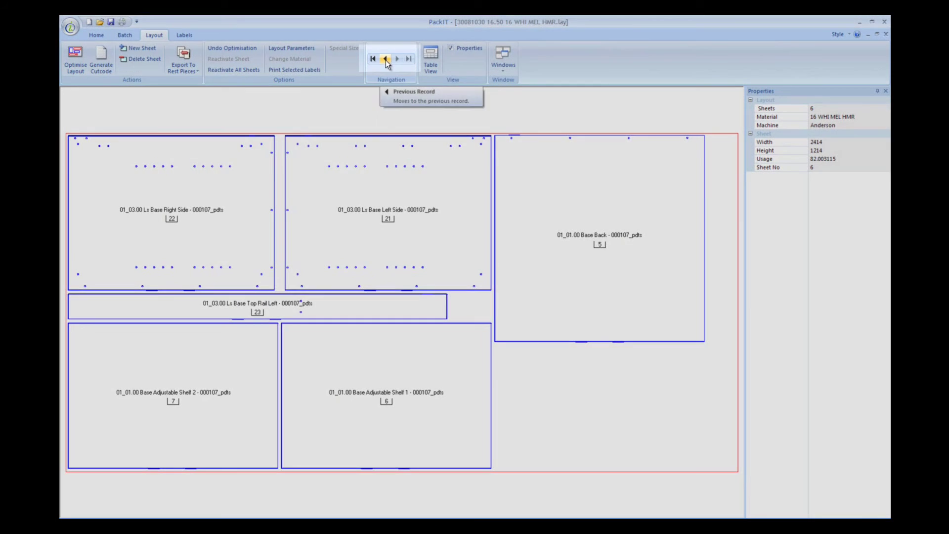
{"action": "left_click", "coordinate": [386, 60]}
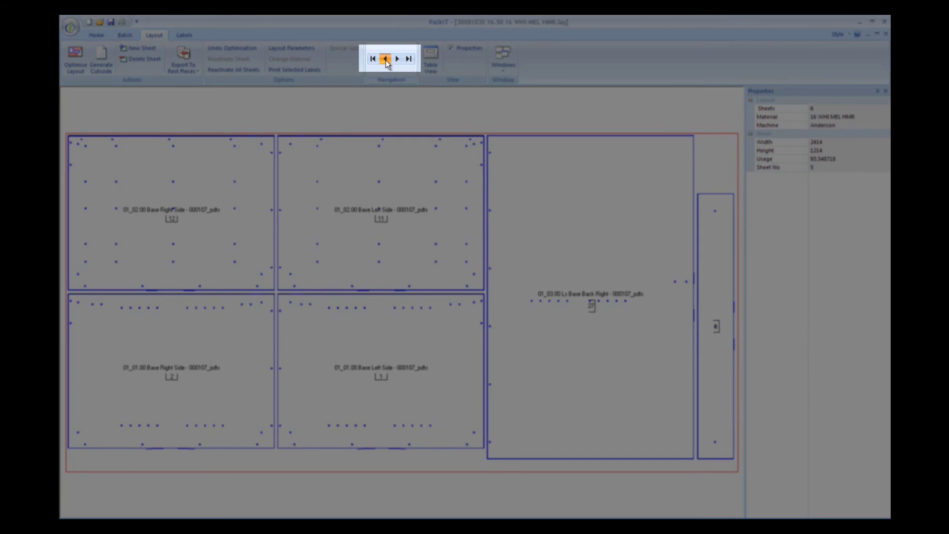
{"action": "left_click", "coordinate": [386, 60]}
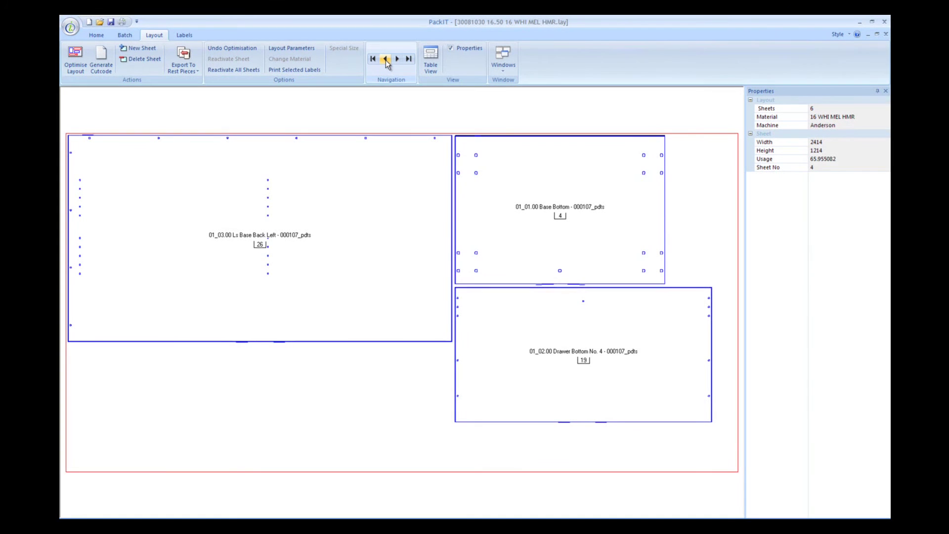
{"action": "left_click", "coordinate": [385, 60]}
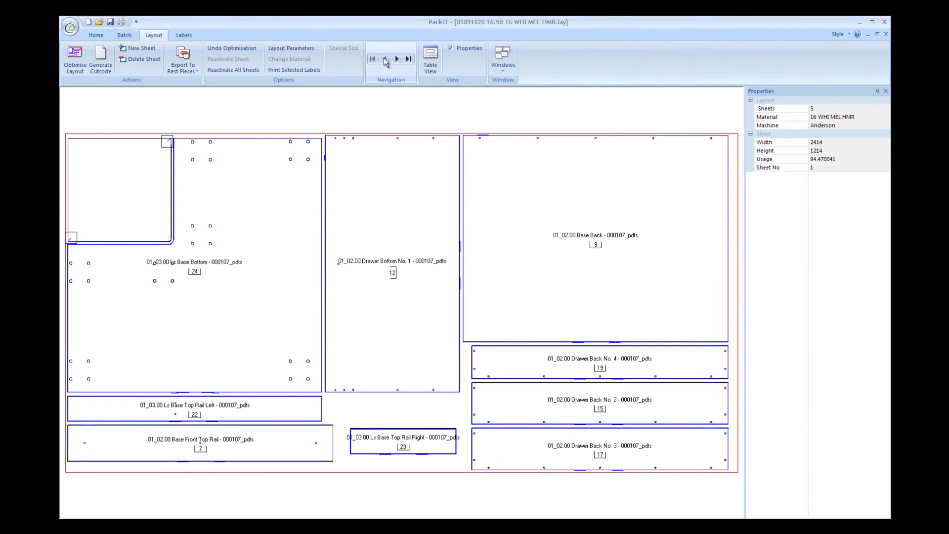